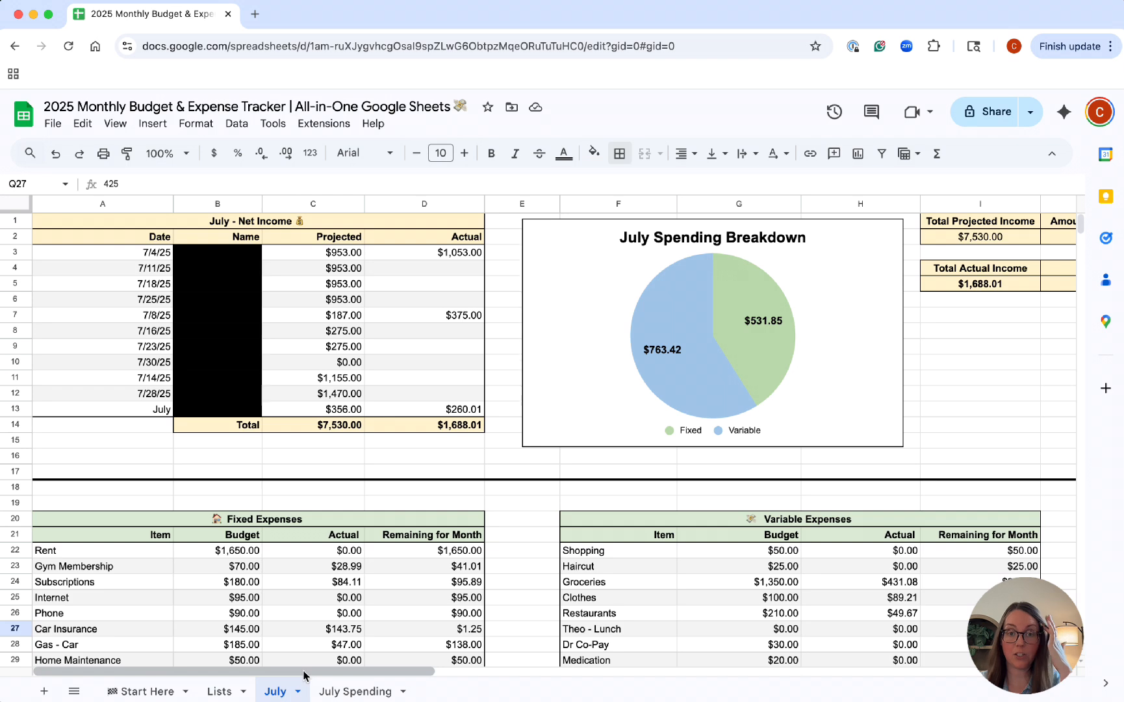
Examine the July sheet's income summary and inspect the formula behind Amount Left to Budget.
left_click_drag(303, 671, 340, 671)
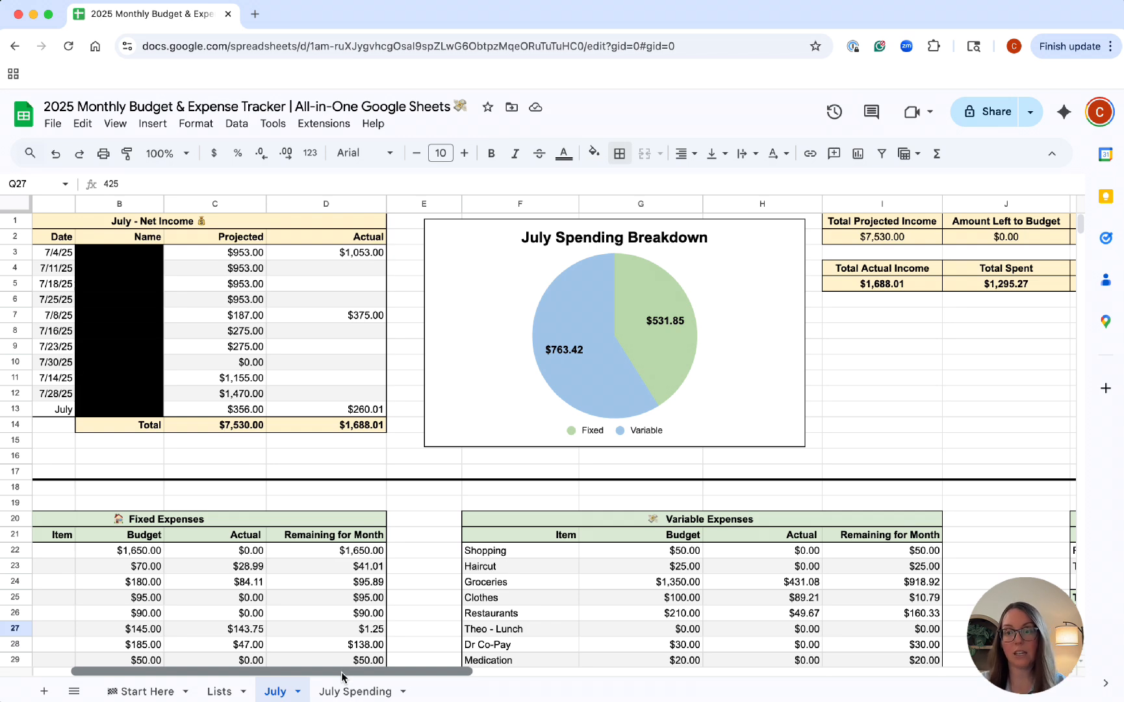
left_click_drag(341, 675, 362, 675)
left_click(911, 240)
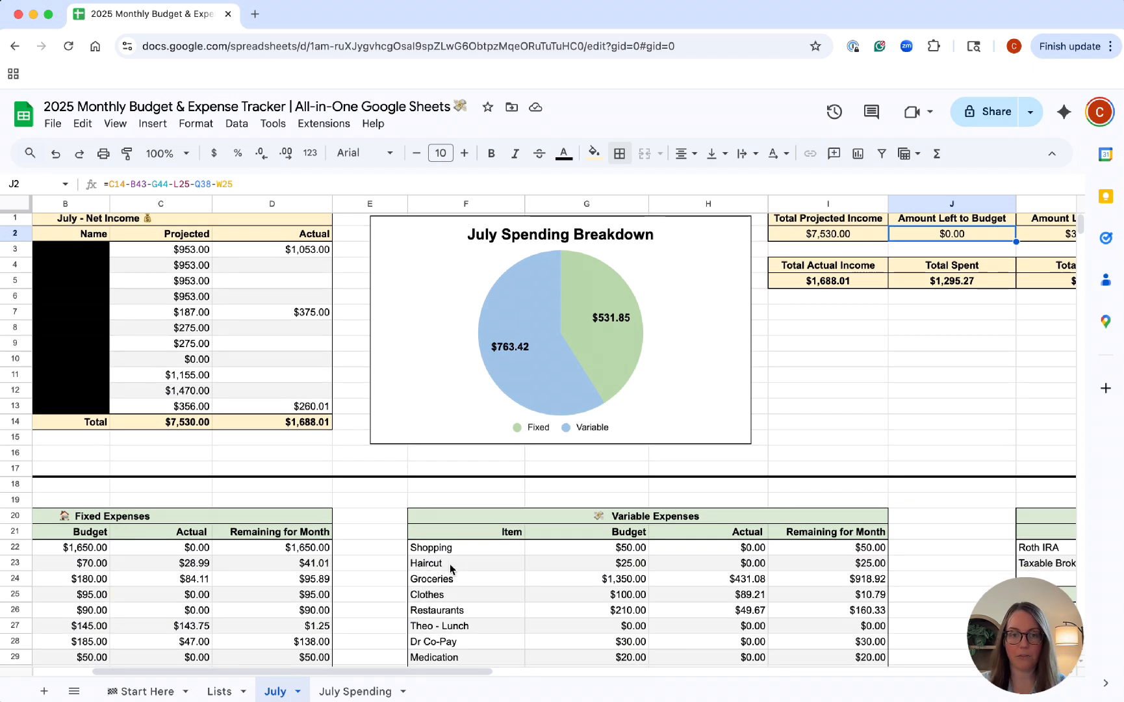
scroll(300, 680, "left", 2)
scroll(300, 680, "left", 3)
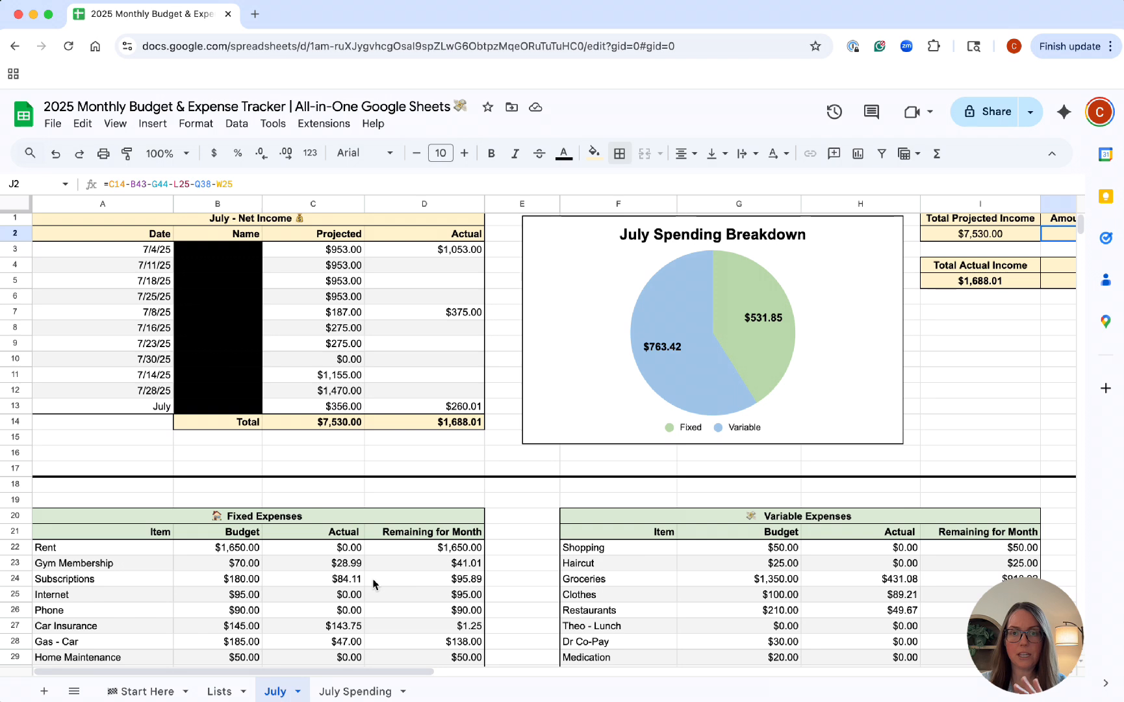
Review the July budget tables for fixed and variable expenses, investing, savings goals and debt.
scroll(373, 584, "down", 5)
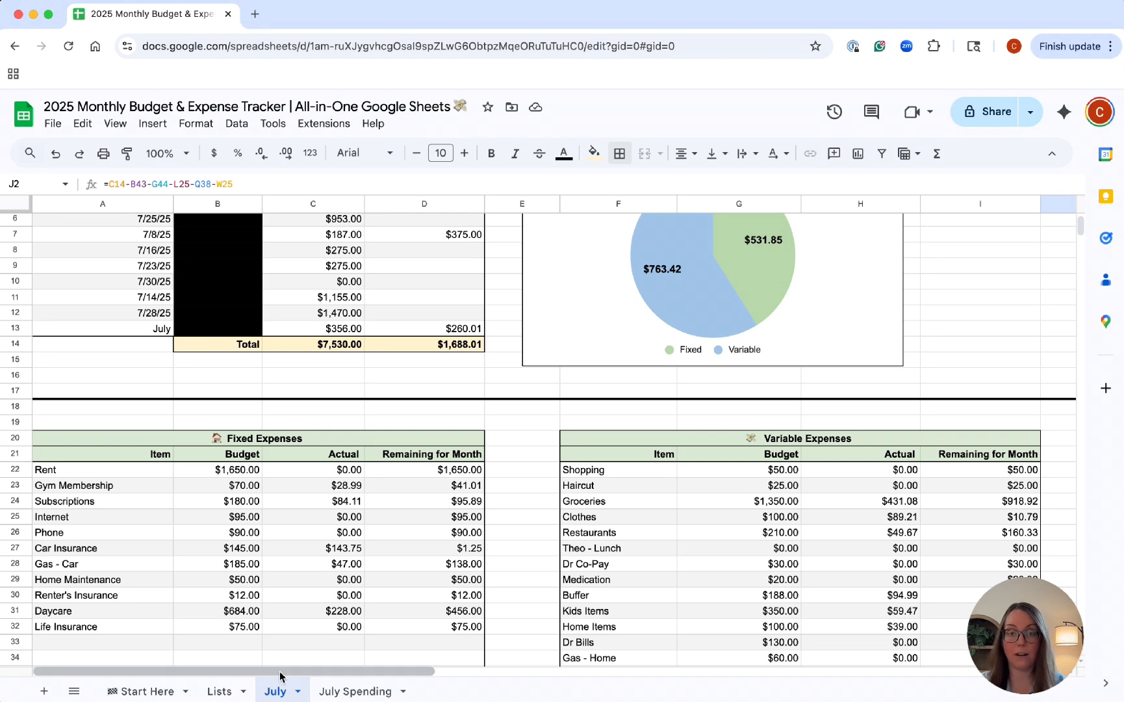
left_click_drag(280, 671, 532, 682)
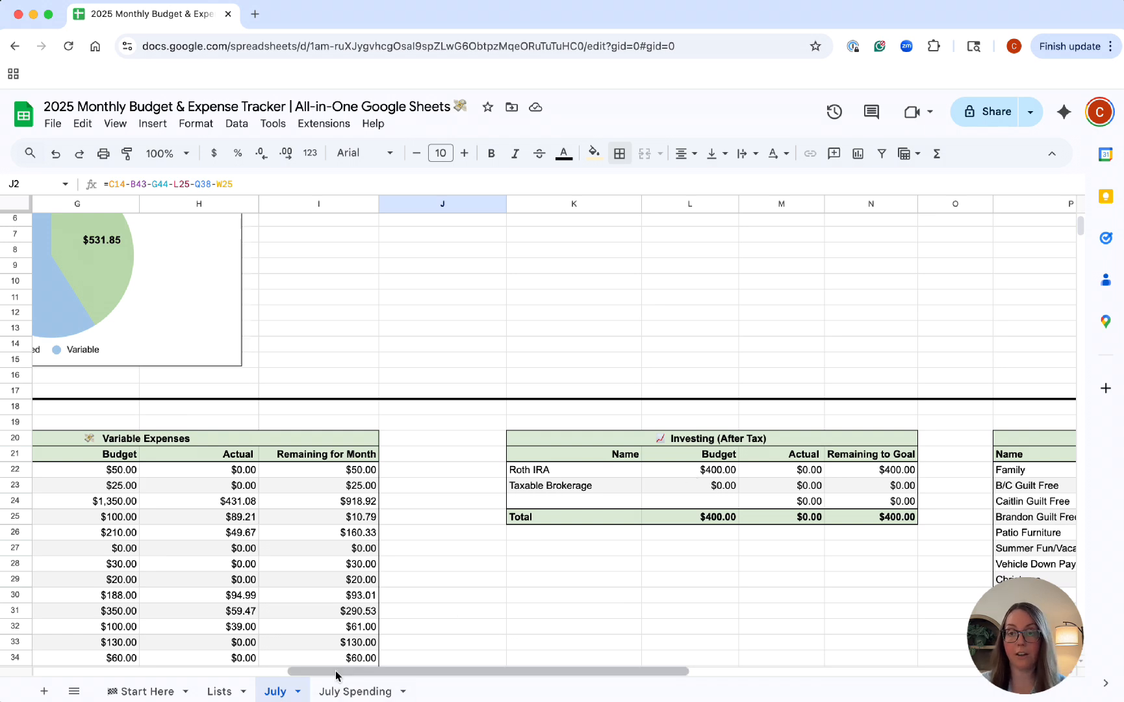
left_click_drag(336, 673, 532, 672)
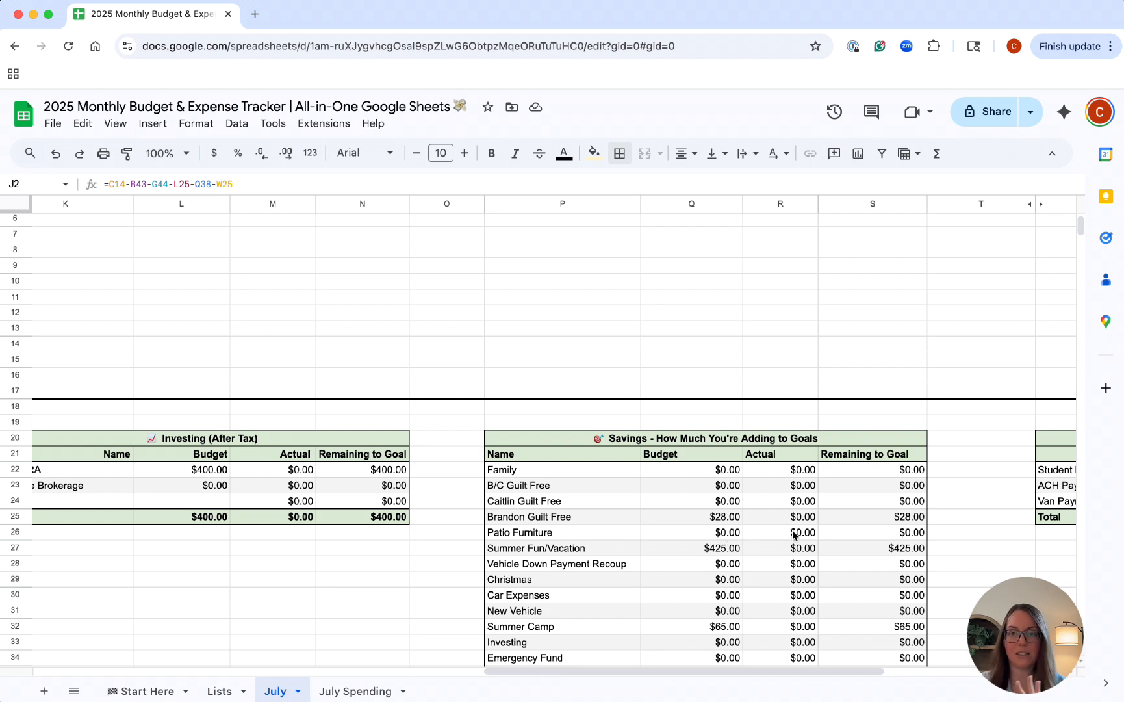
scroll(793, 534, "down", 3)
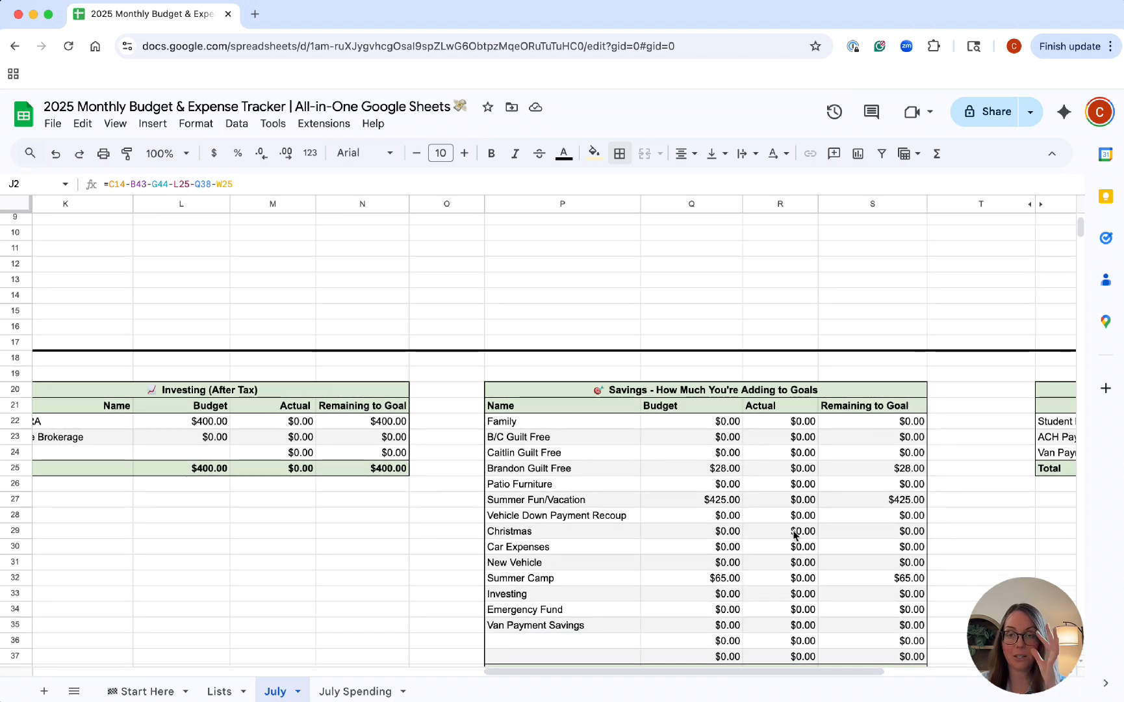
scroll(794, 535, "down", 2)
scroll(811, 537, "down", 2)
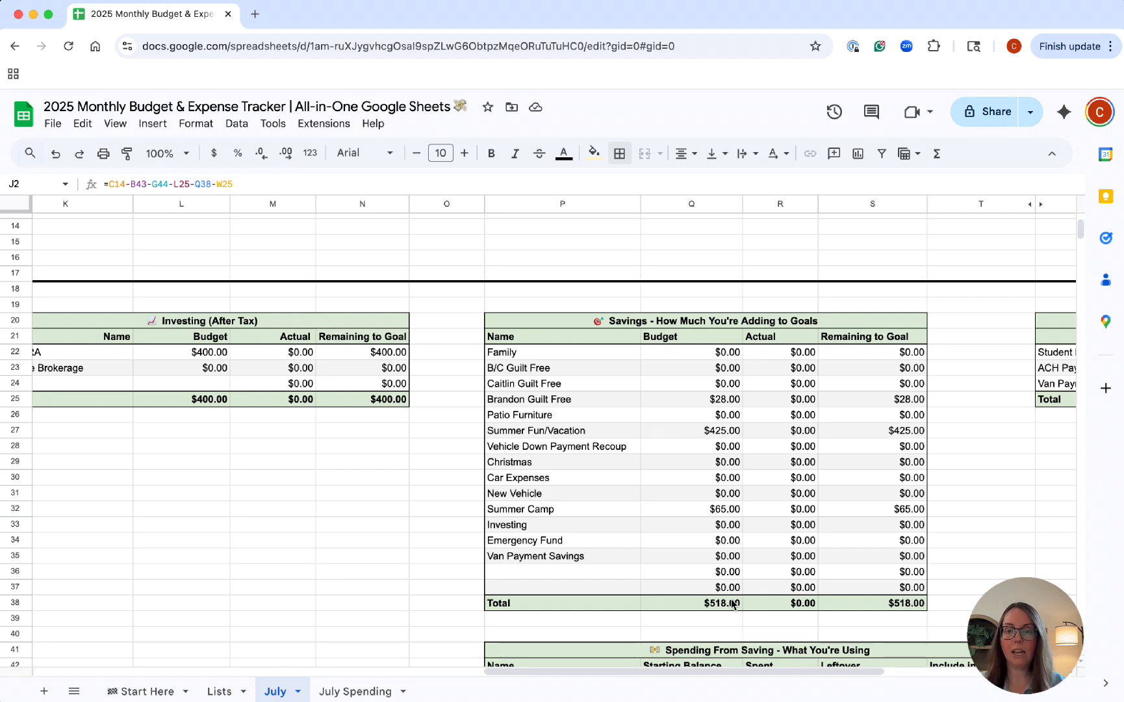
scroll(730, 610, "down", 1)
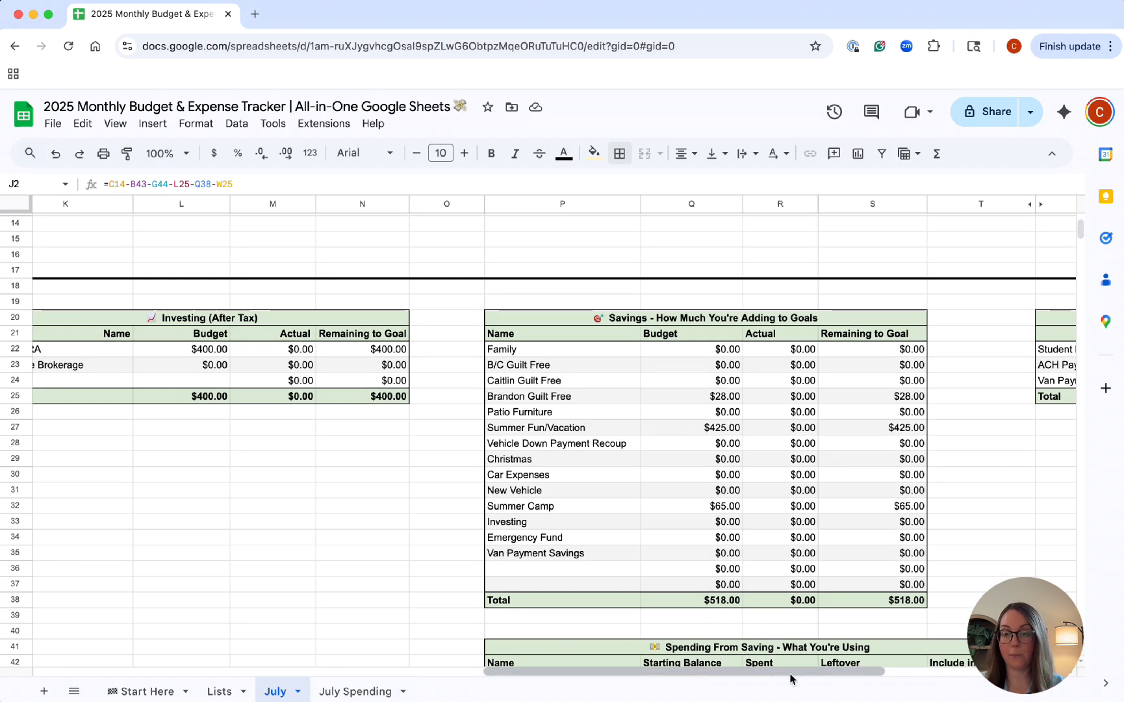
left_click_drag(784, 677, 948, 679)
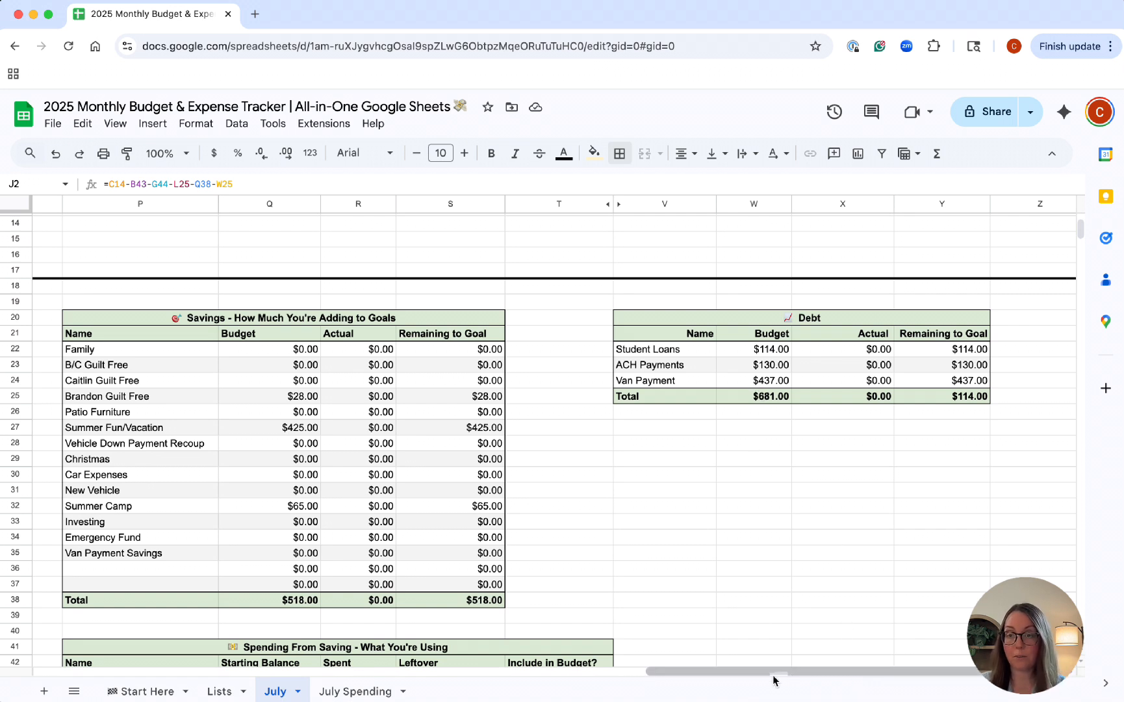
Examine the expense log and category lists on the July Spending sheet, comparing them with the July budget sheet.
left_click(339, 694)
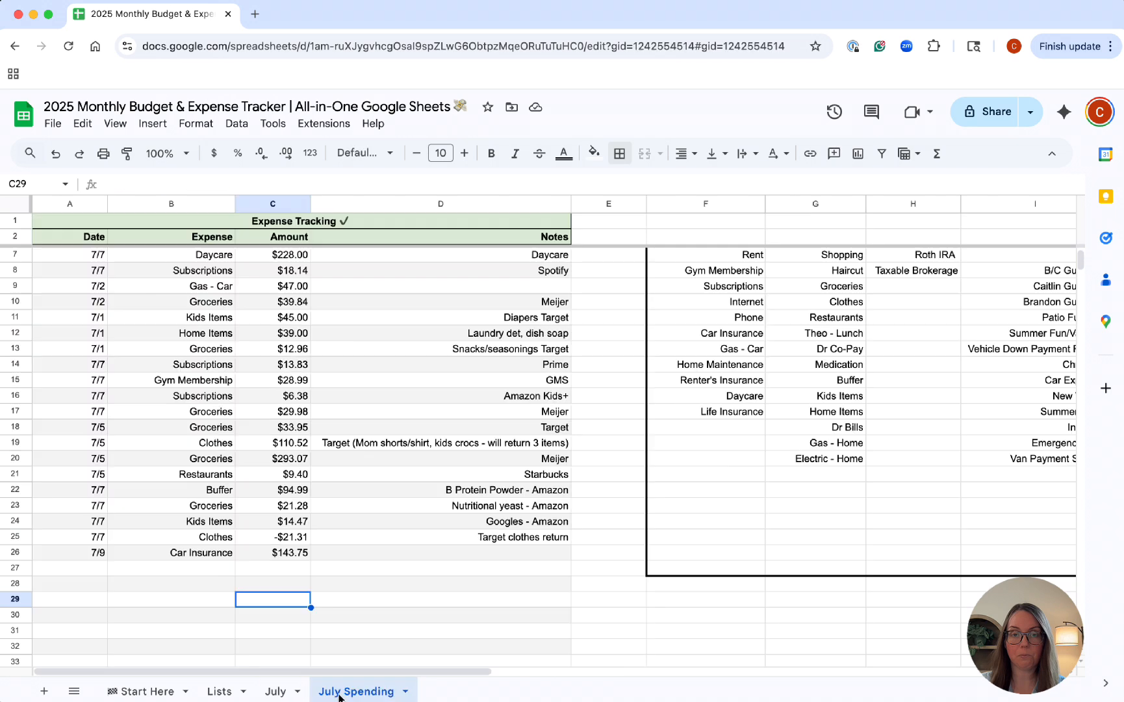
scroll(333, 570, "up", 2)
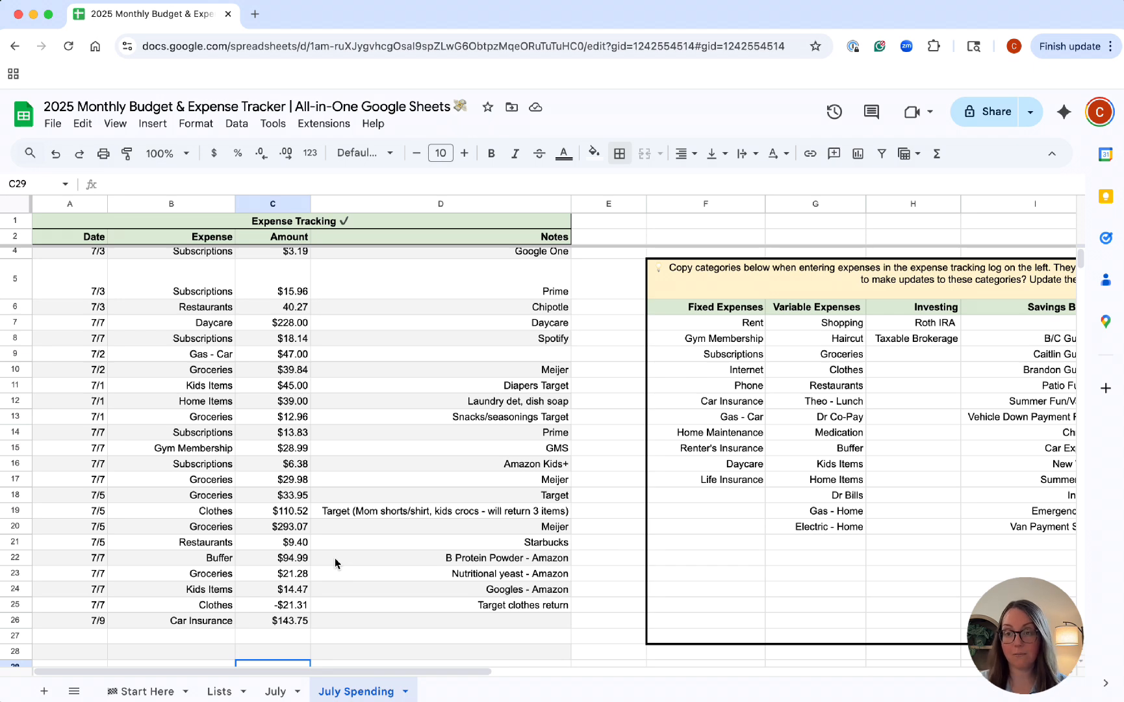
scroll(334, 557, "up", 1)
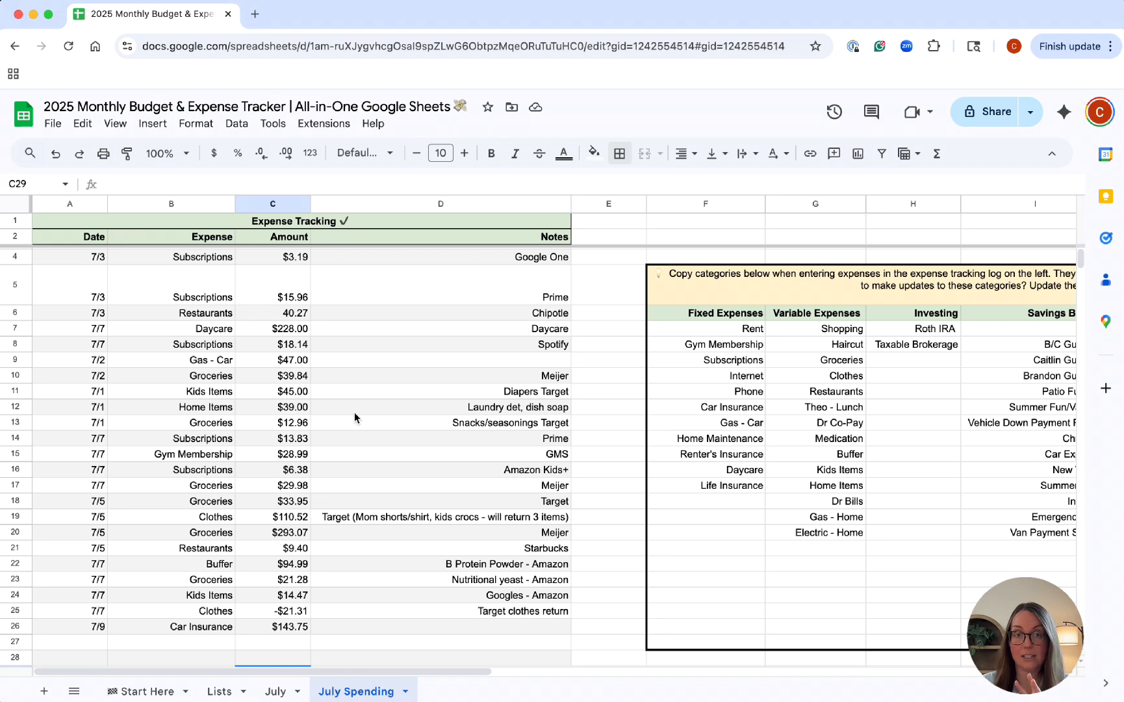
left_click(270, 695)
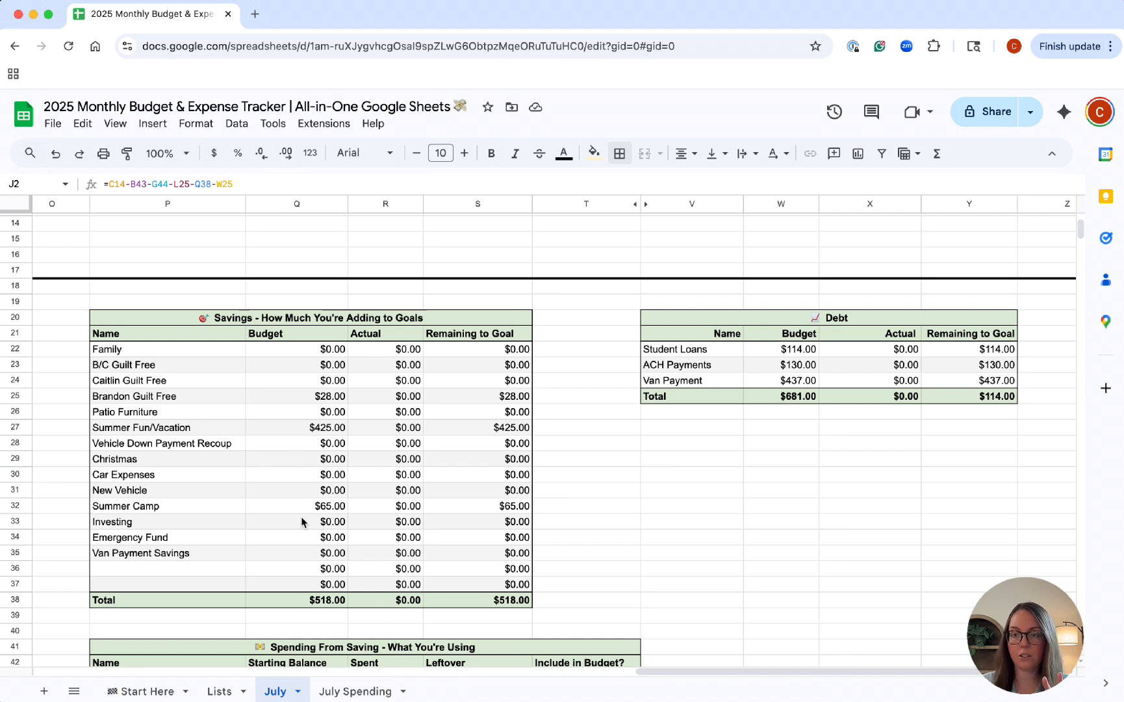
left_click(342, 693)
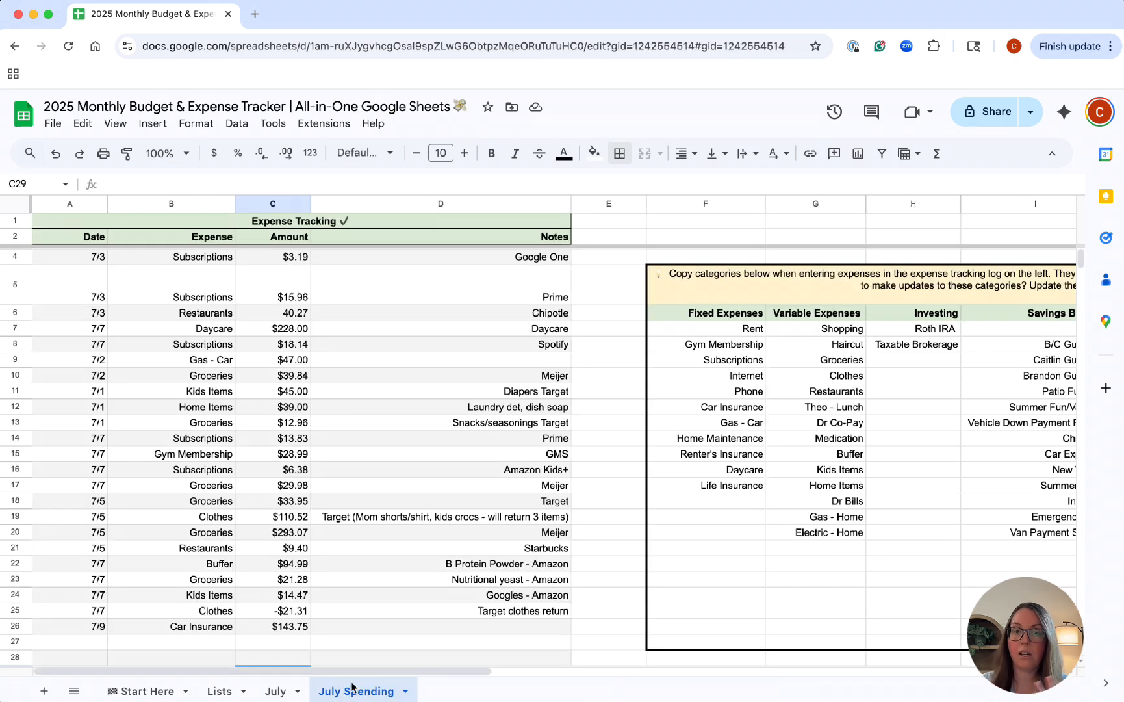
scroll(344, 621, "up", 1)
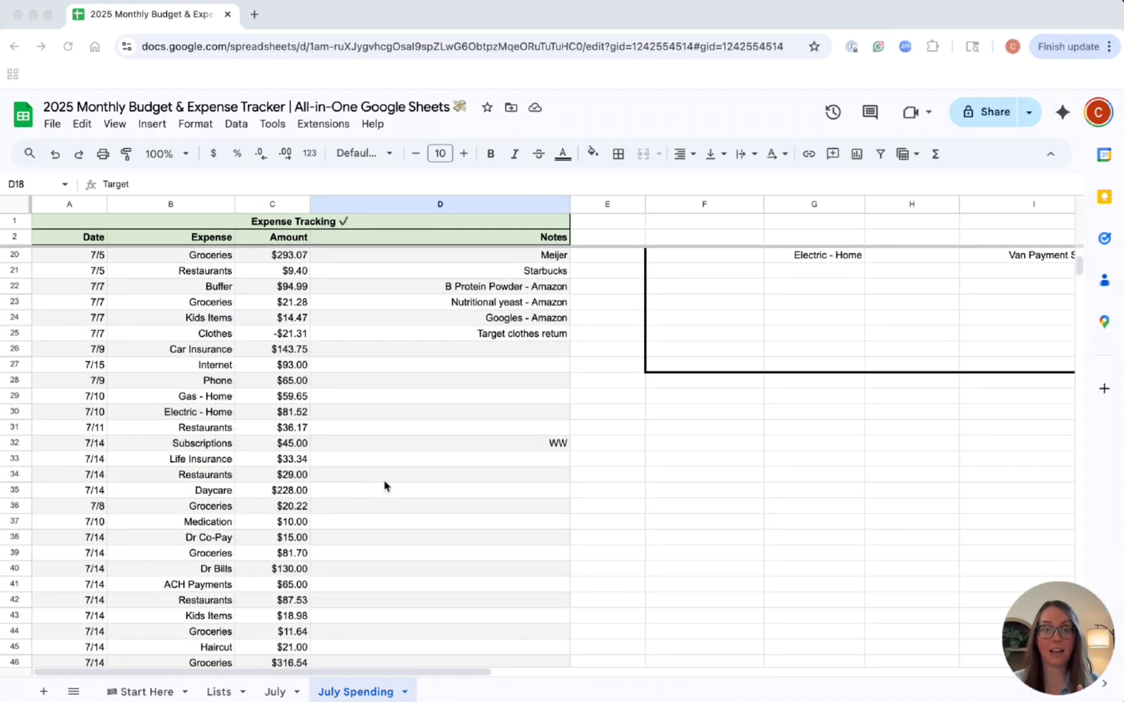
Read through the mid-July entries in the July Spending expense log down to the 7/15 Van Payment row.
scroll(384, 485, "down", 1)
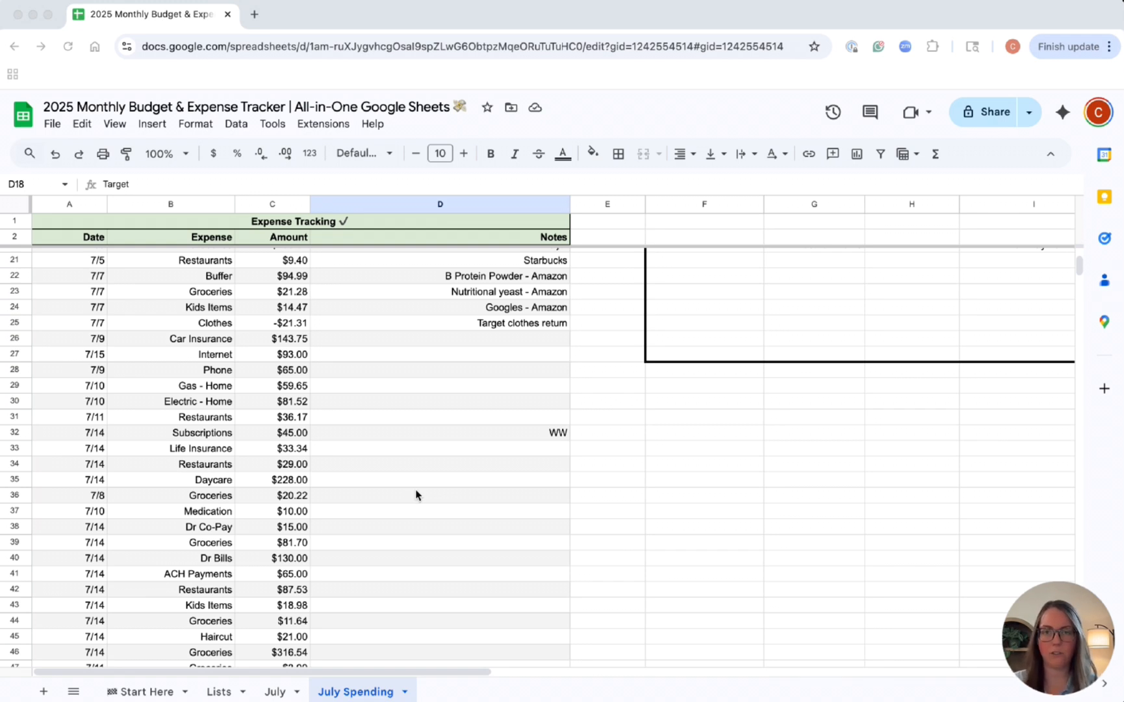
scroll(416, 495, "down", 1)
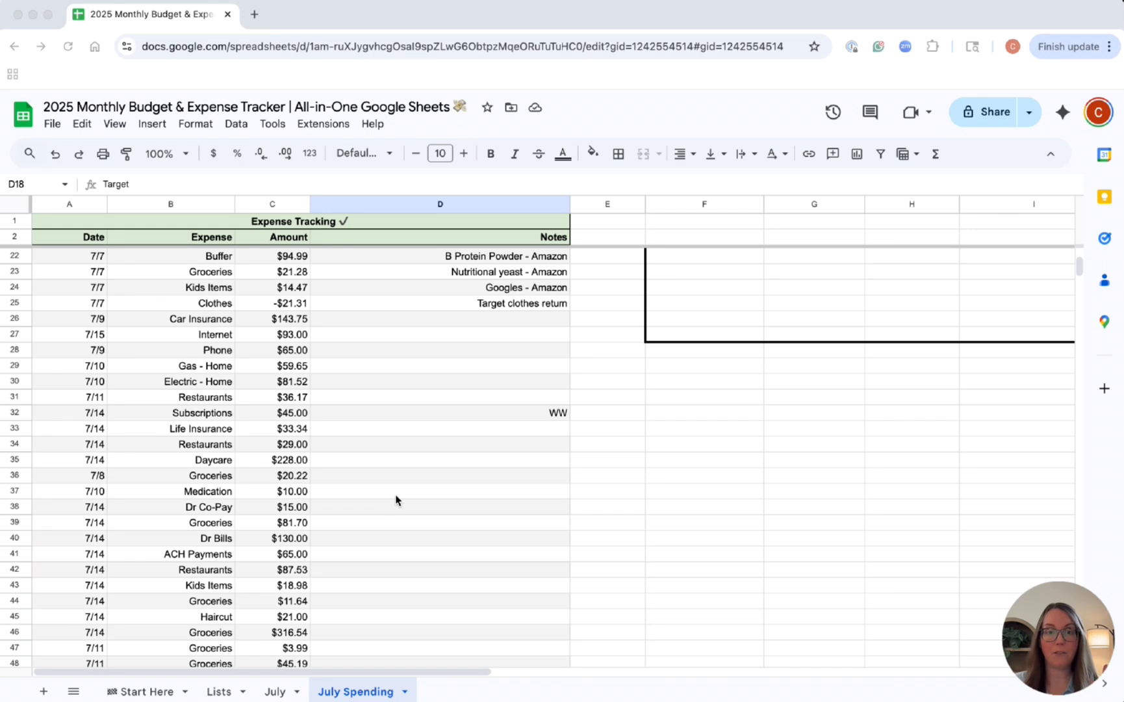
scroll(396, 500, "down", 1)
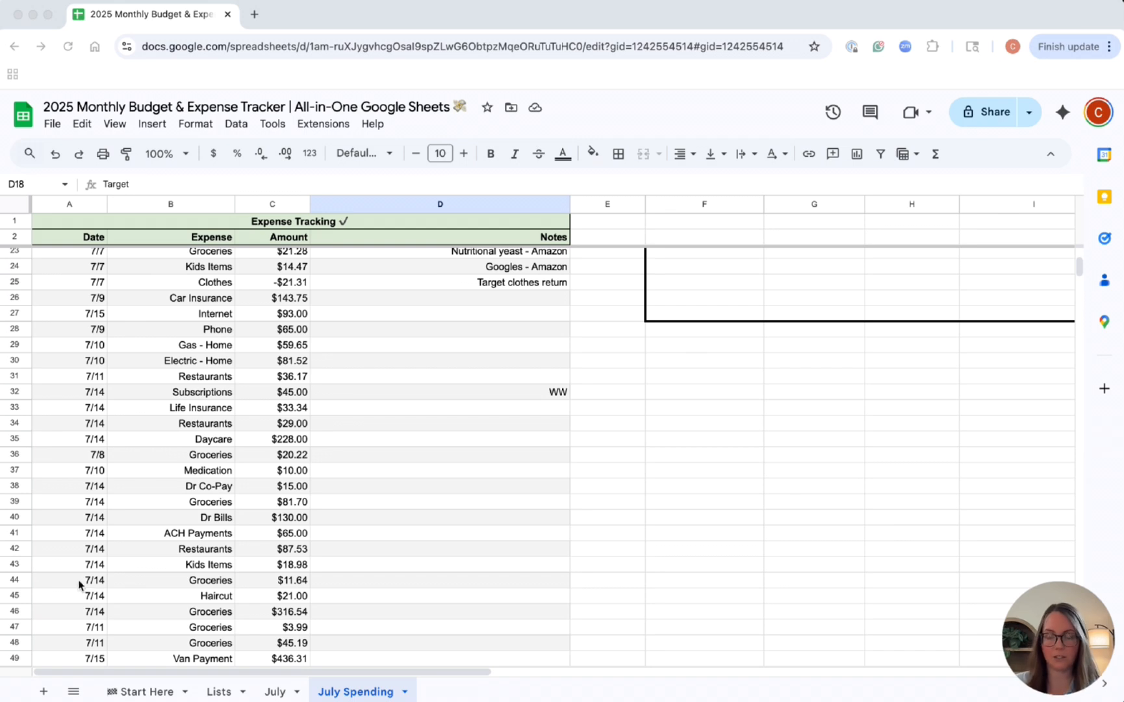
scroll(72, 577, "down", 1)
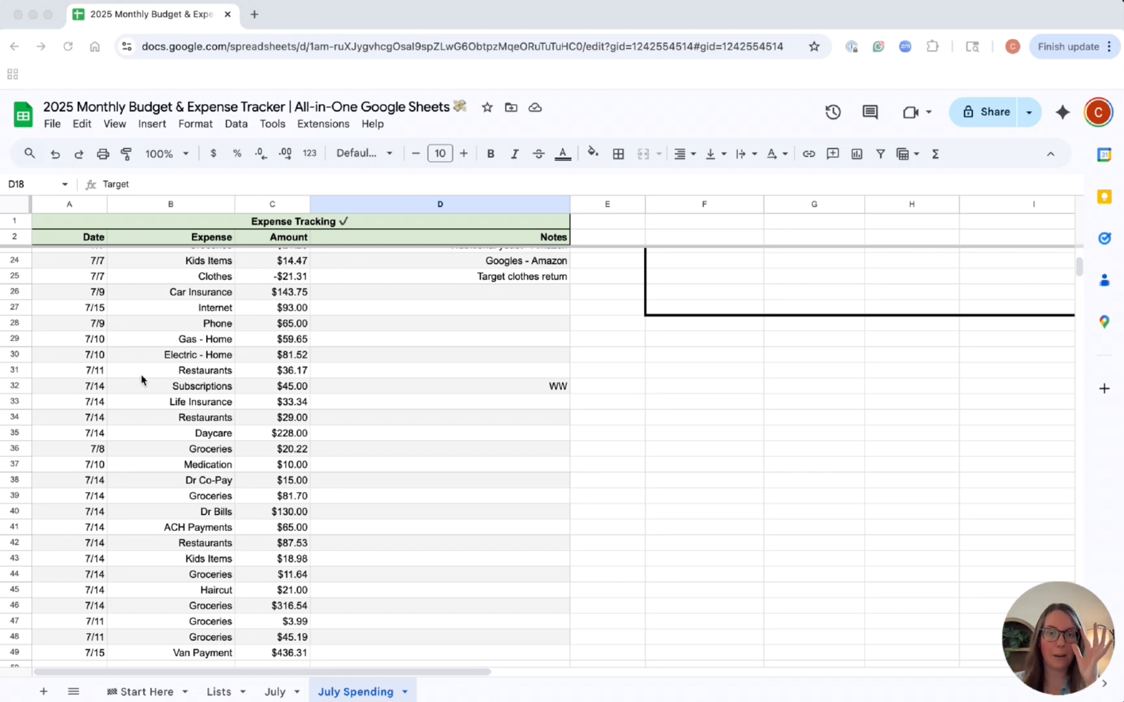
scroll(142, 380, "down", 1)
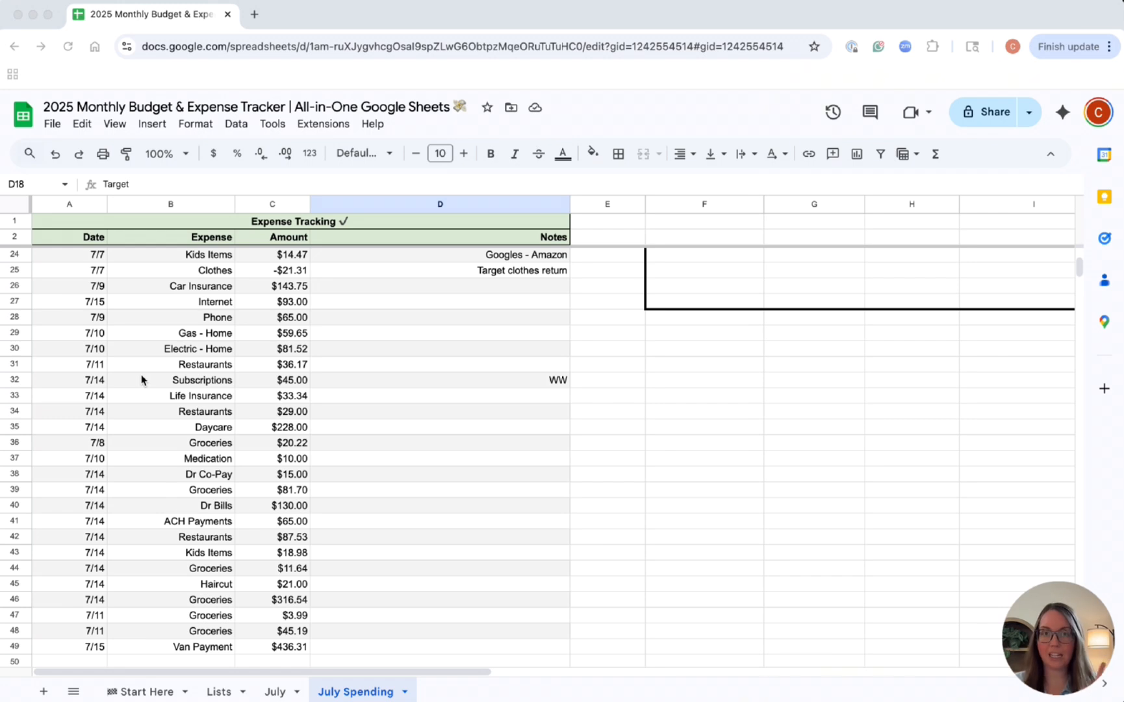
scroll(141, 379, "down", 1)
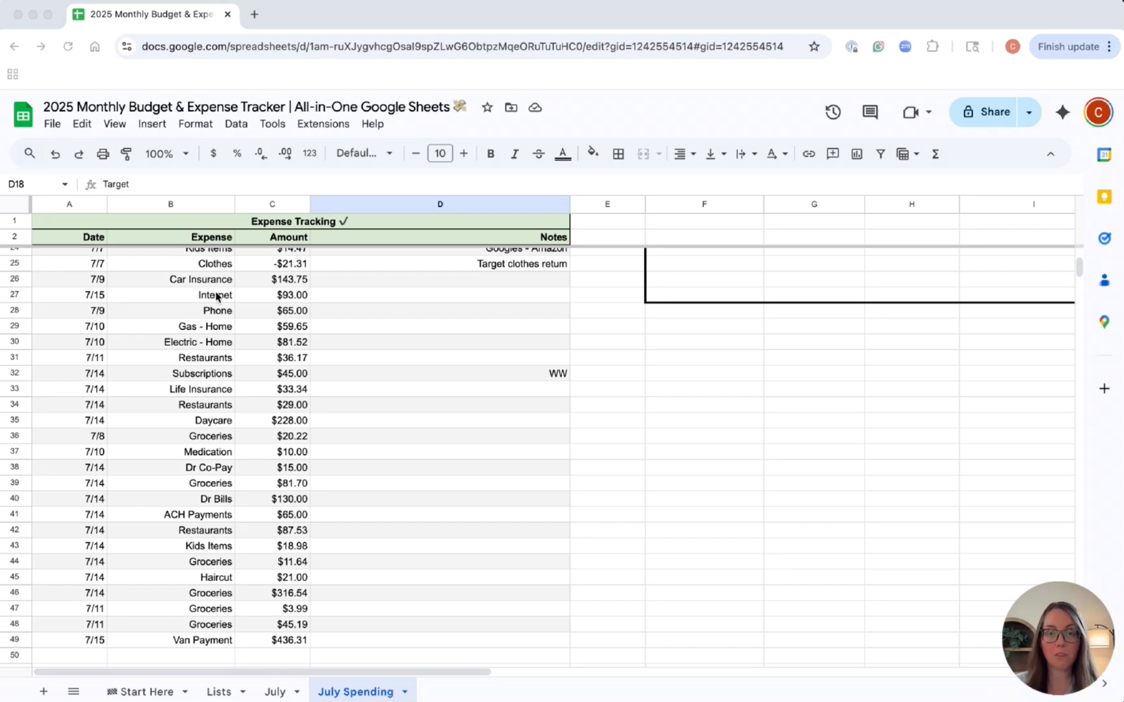
Check the July budget overview, then return to the July Spending sheet and review its logged expenses and notes.
left_click(270, 692)
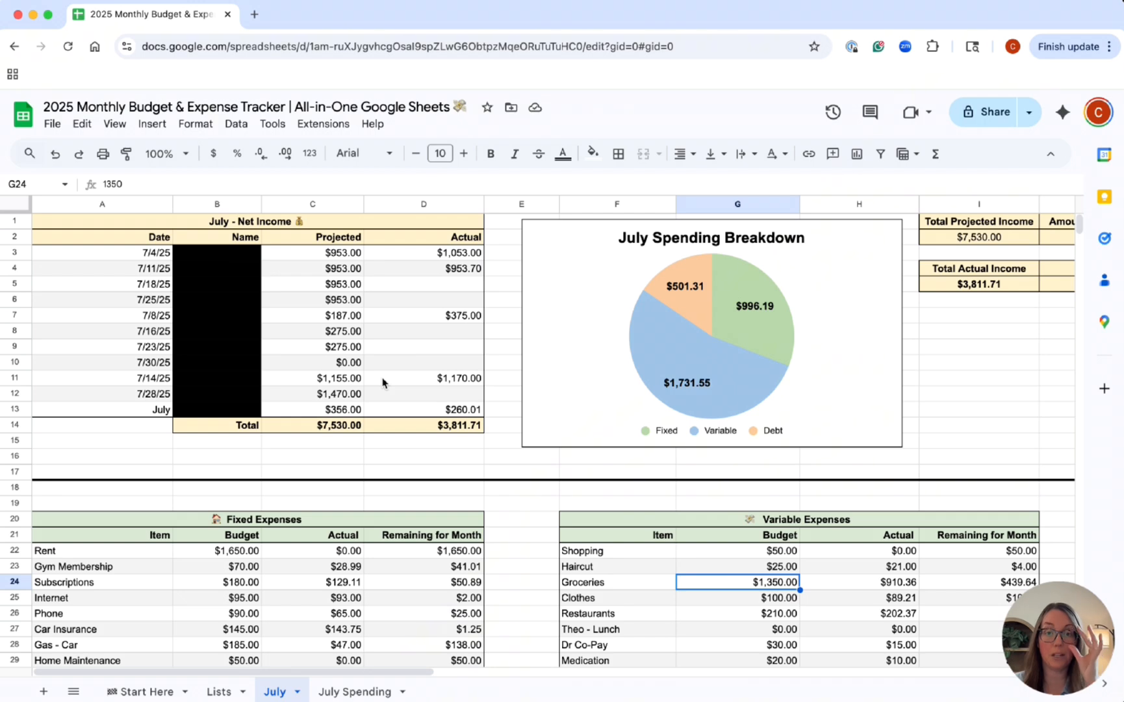
key("ctrl+shift+Page_Down")
scroll(484, 465, "up", 5)
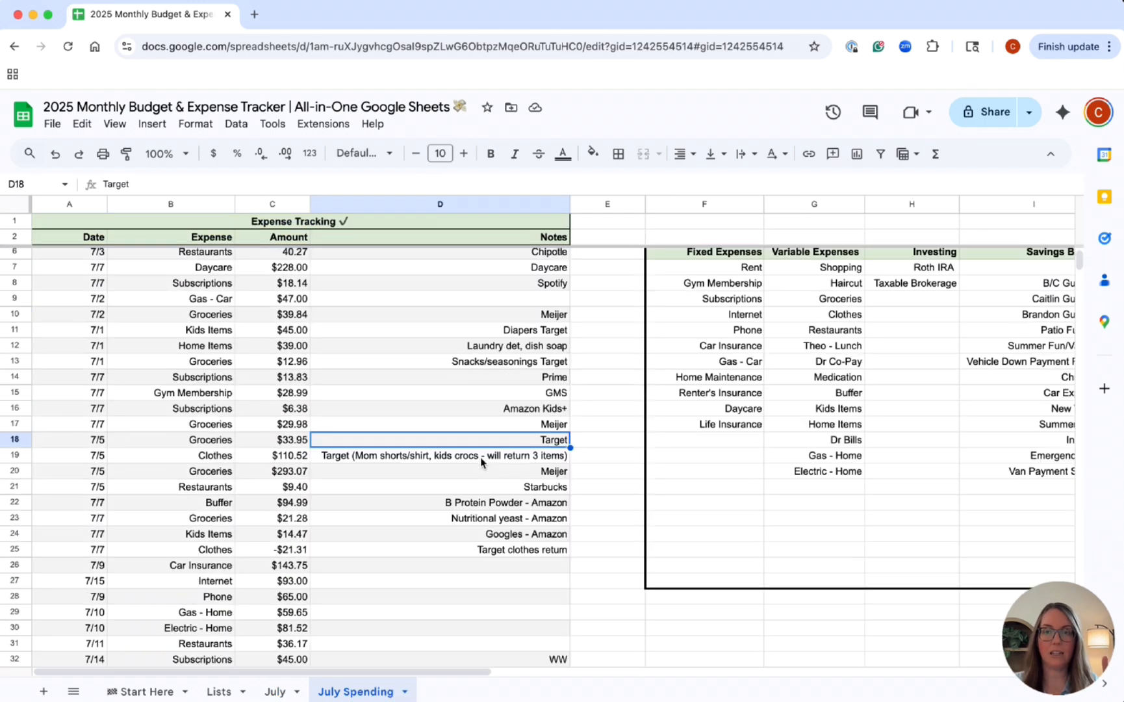
left_click_drag(385, 671, 332, 675)
scroll(396, 565, "down", 4)
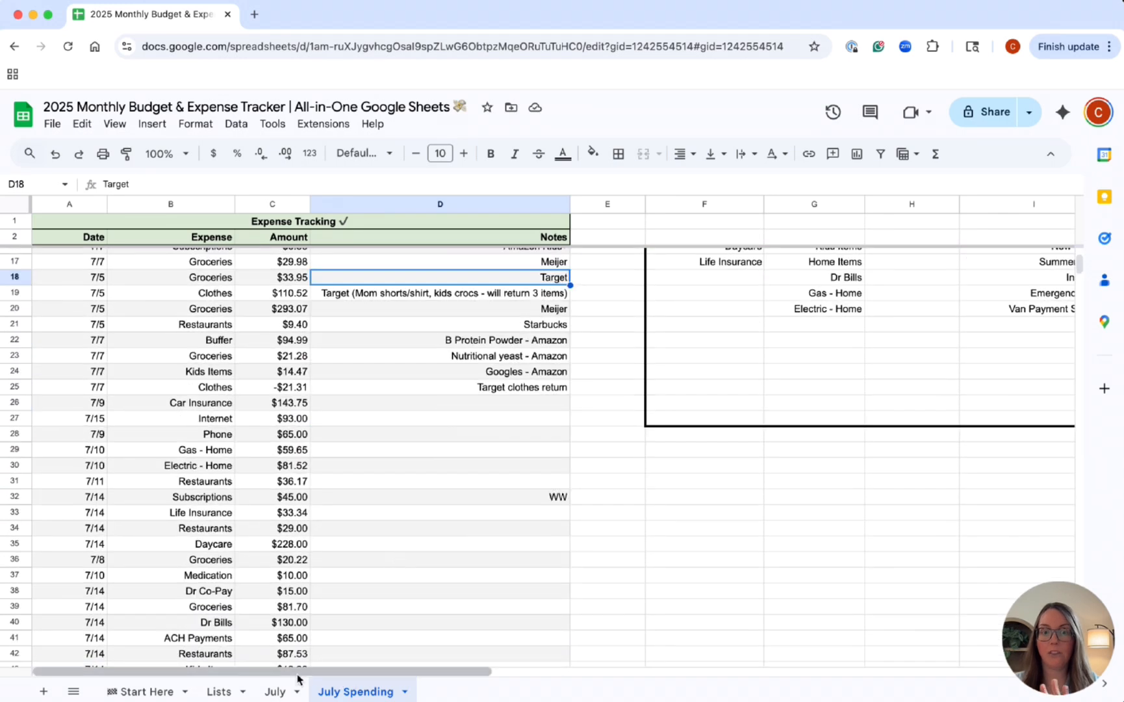
Examine the July sheet's actual expense amounts and the summary of income, spending, savings, investing and debt.
left_click(276, 691)
scroll(367, 596, "down", 2)
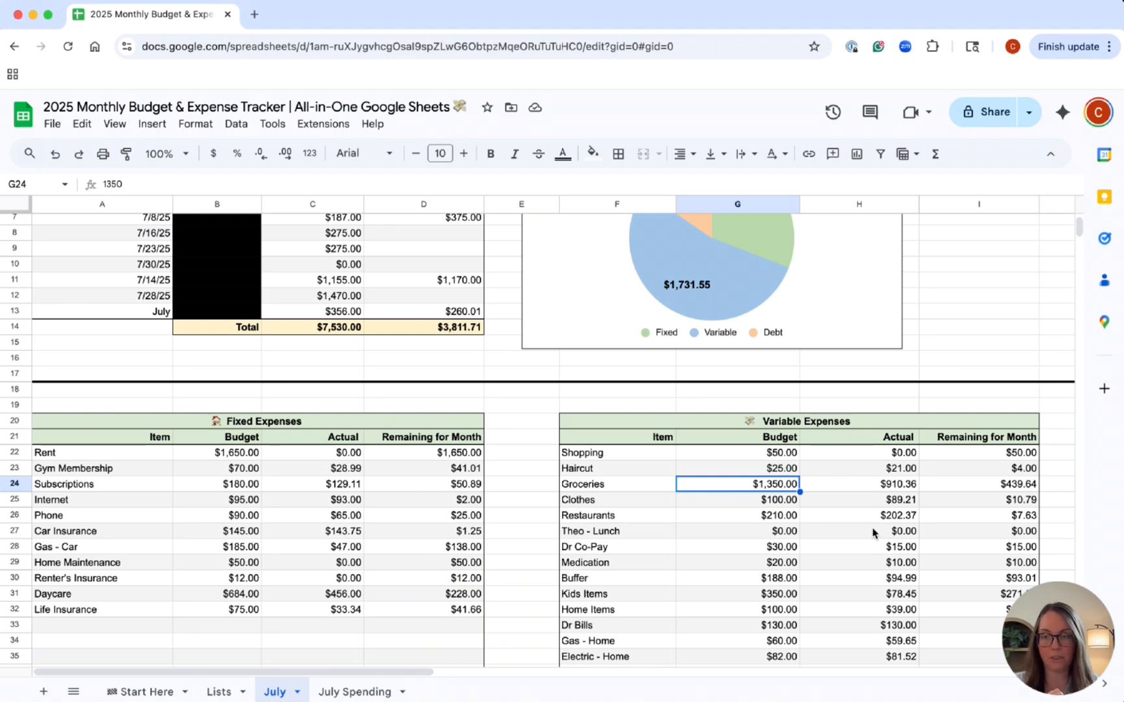
scroll(873, 529, "up", 2)
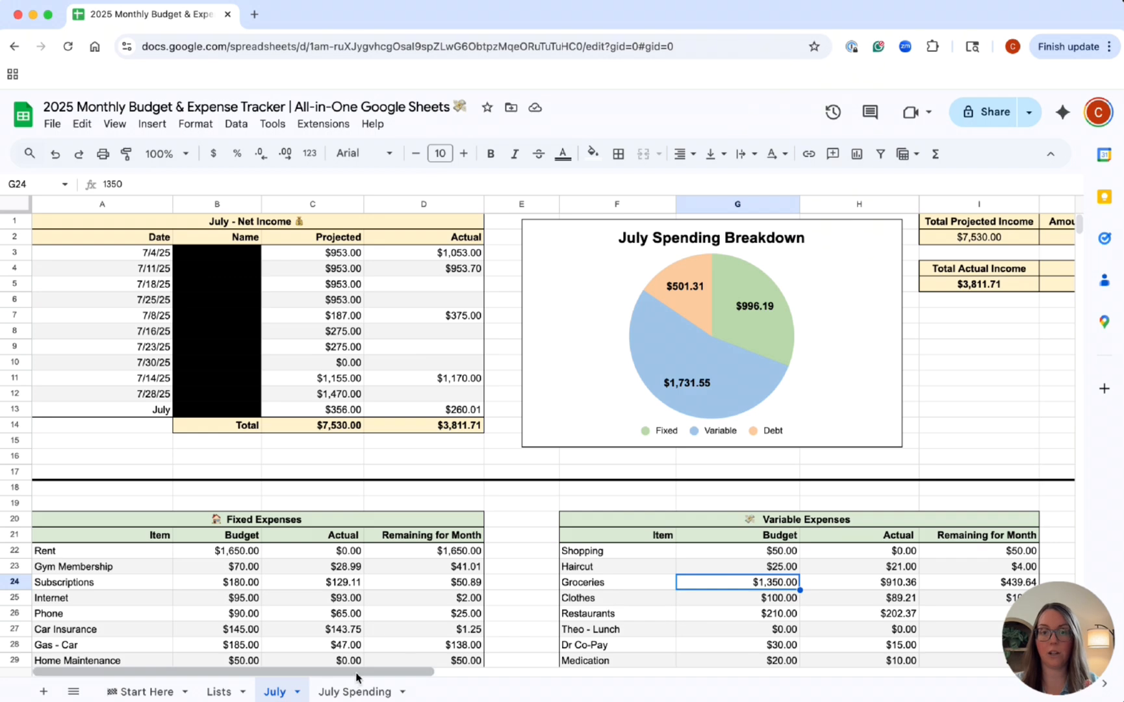
left_click_drag(356, 673, 496, 676)
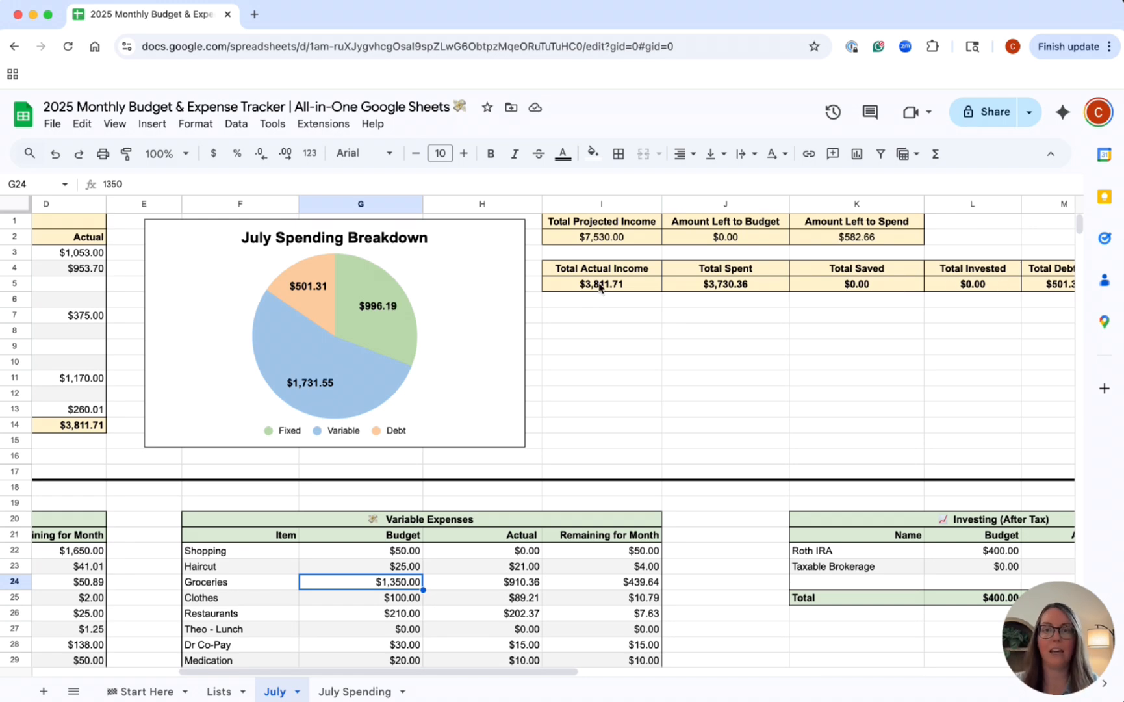
left_click_drag(369, 676, 225, 673)
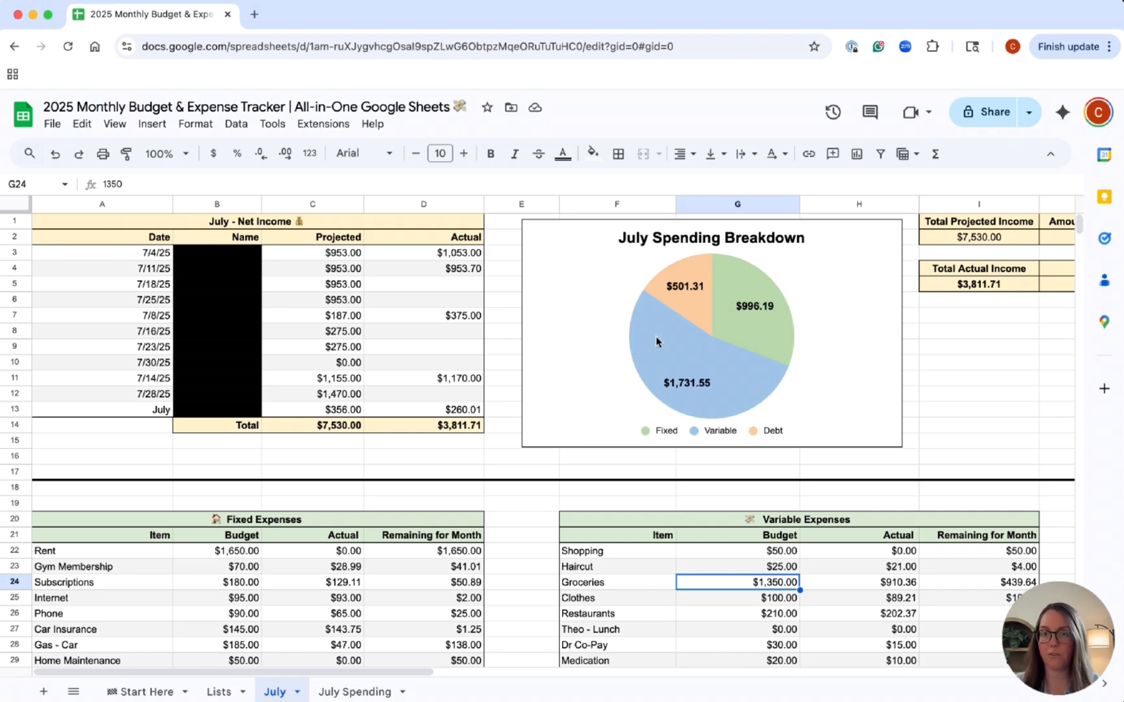
Compare the budget, actual and remaining amounts in the July Fixed Expenses and Variable Expenses tables.
scroll(511, 501, "down", 3)
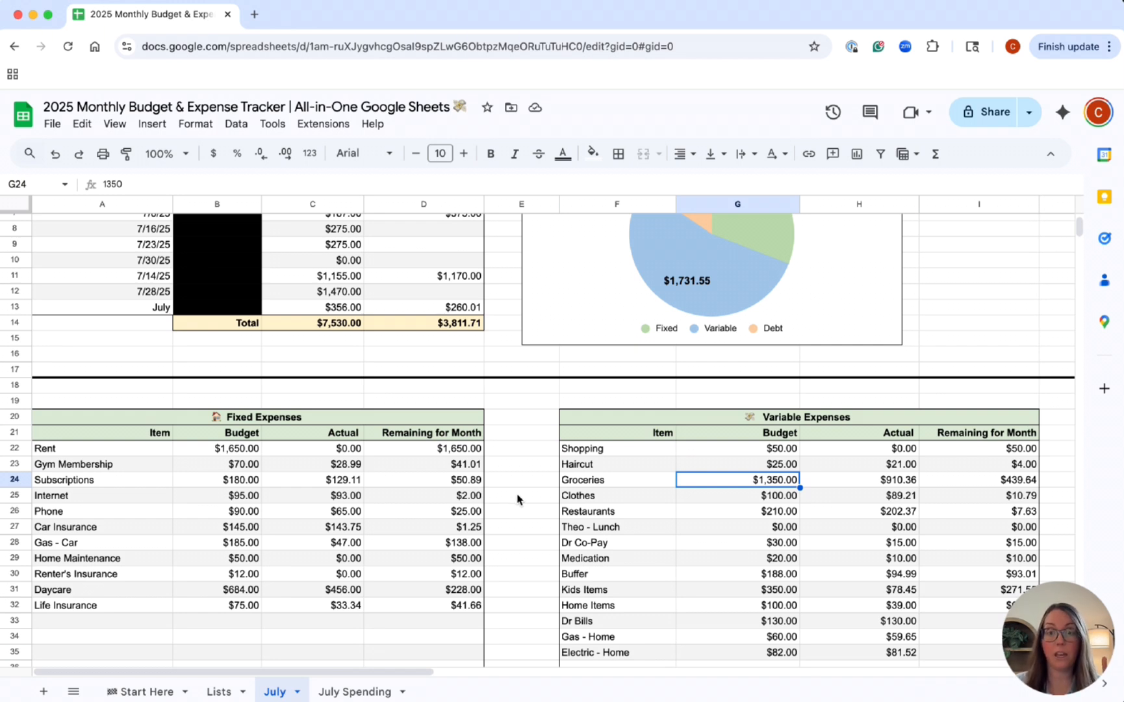
scroll(517, 499, "down", 1)
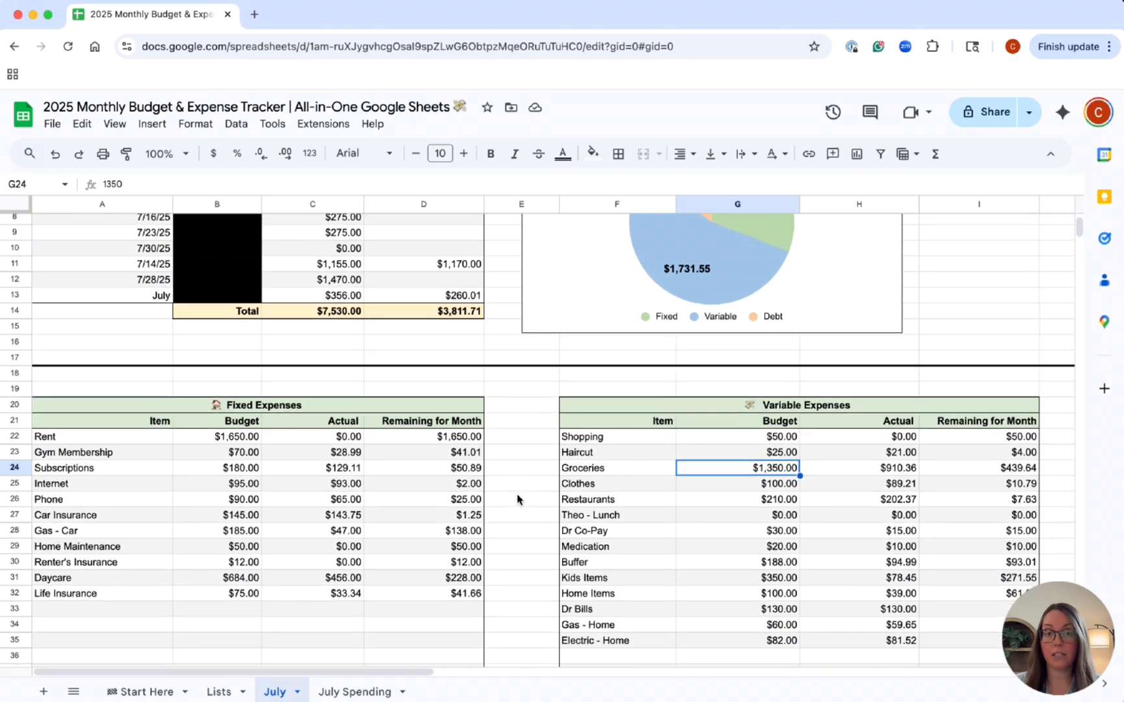
scroll(517, 499, "down", 1)
scroll(517, 499, "down", 1)
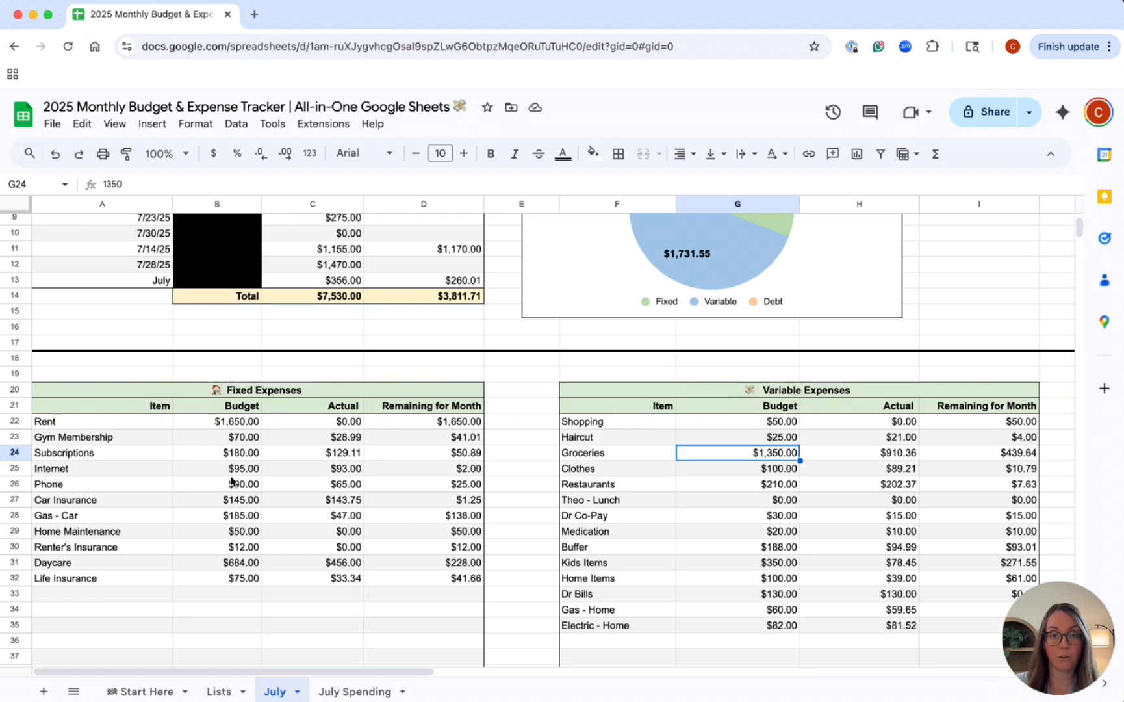
scroll(234, 468, "up", 5)
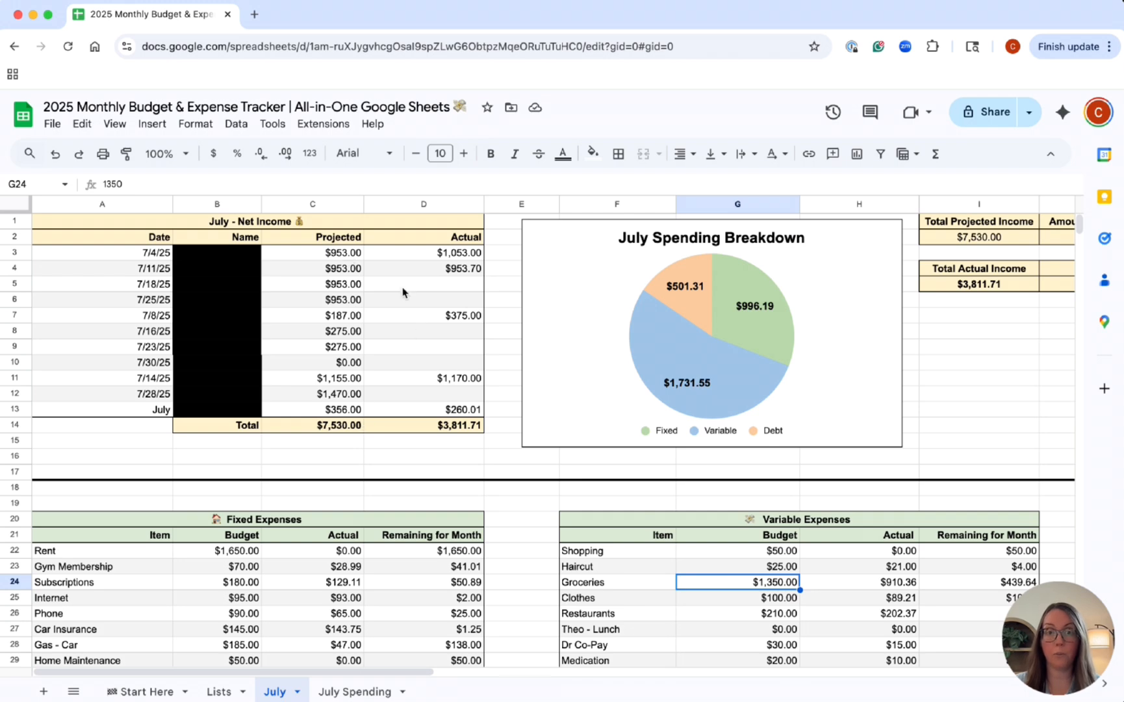
scroll(413, 401, "down", 1)
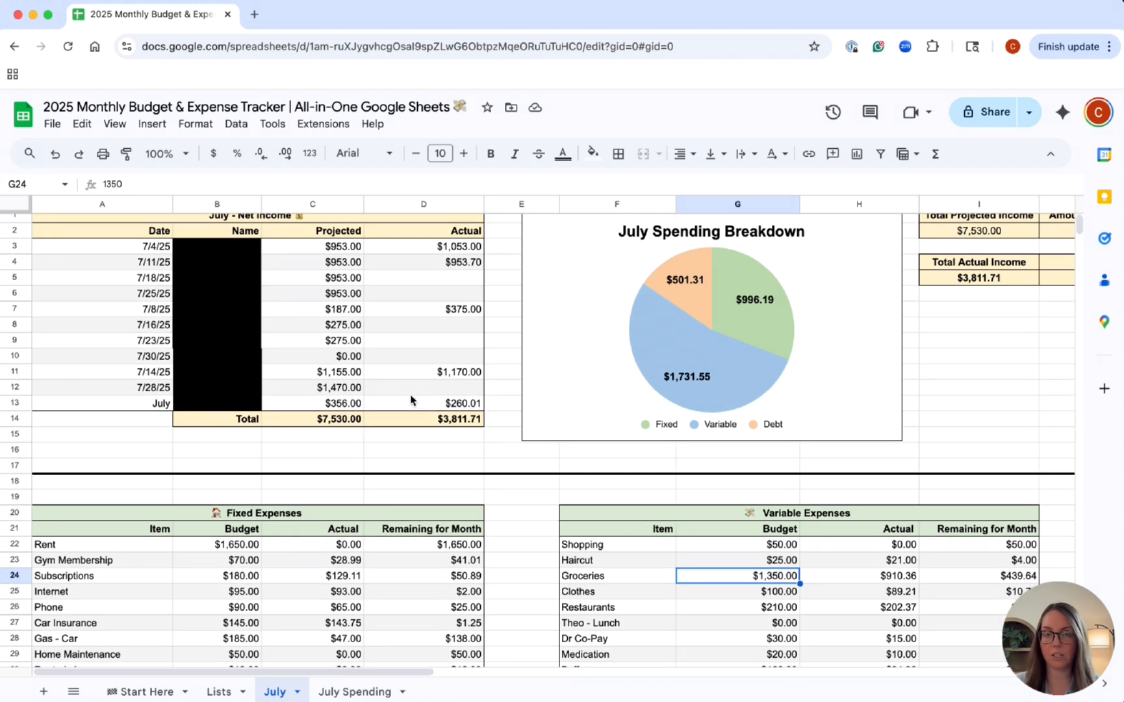
scroll(411, 400, "down", 5)
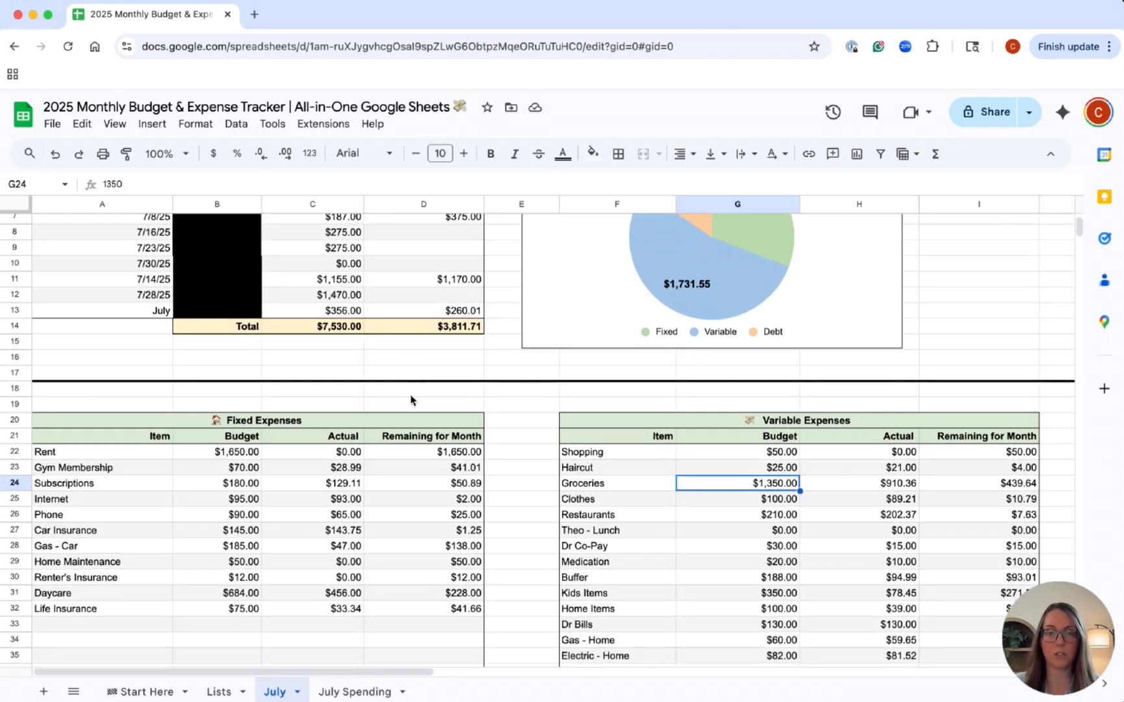
Review the July Fixed Expenses remaining amounts row by row from Gym Membership through Car Insurance.
scroll(410, 399, "down", 2)
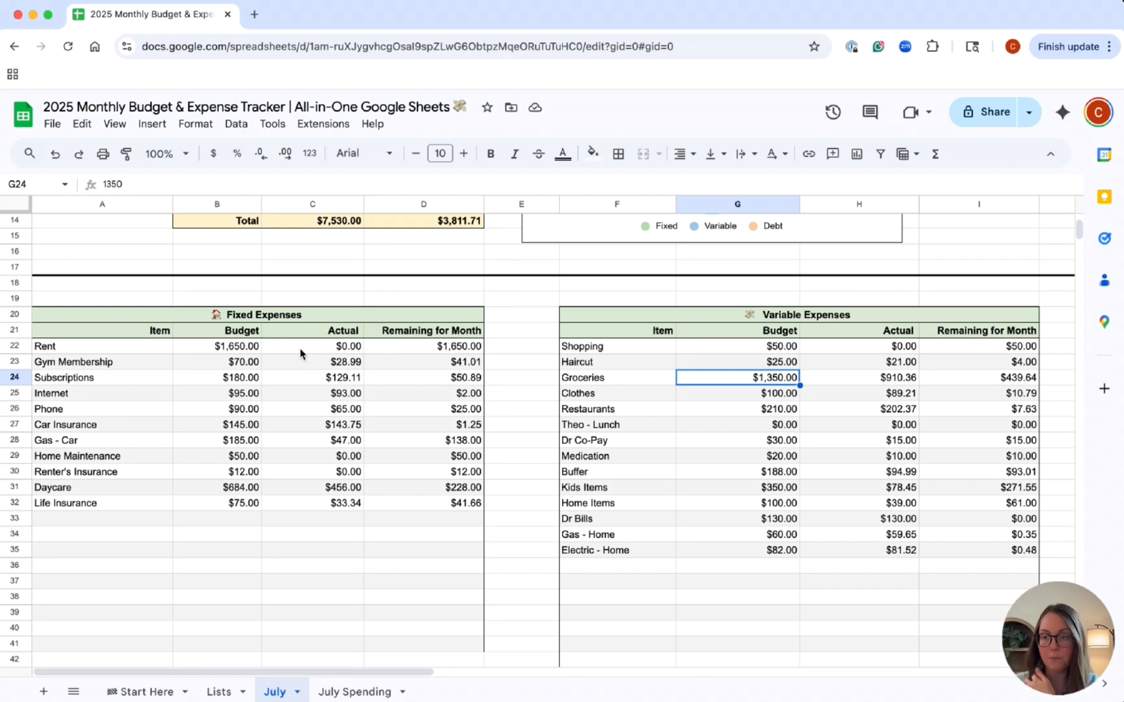
scroll(300, 353, "down", 1)
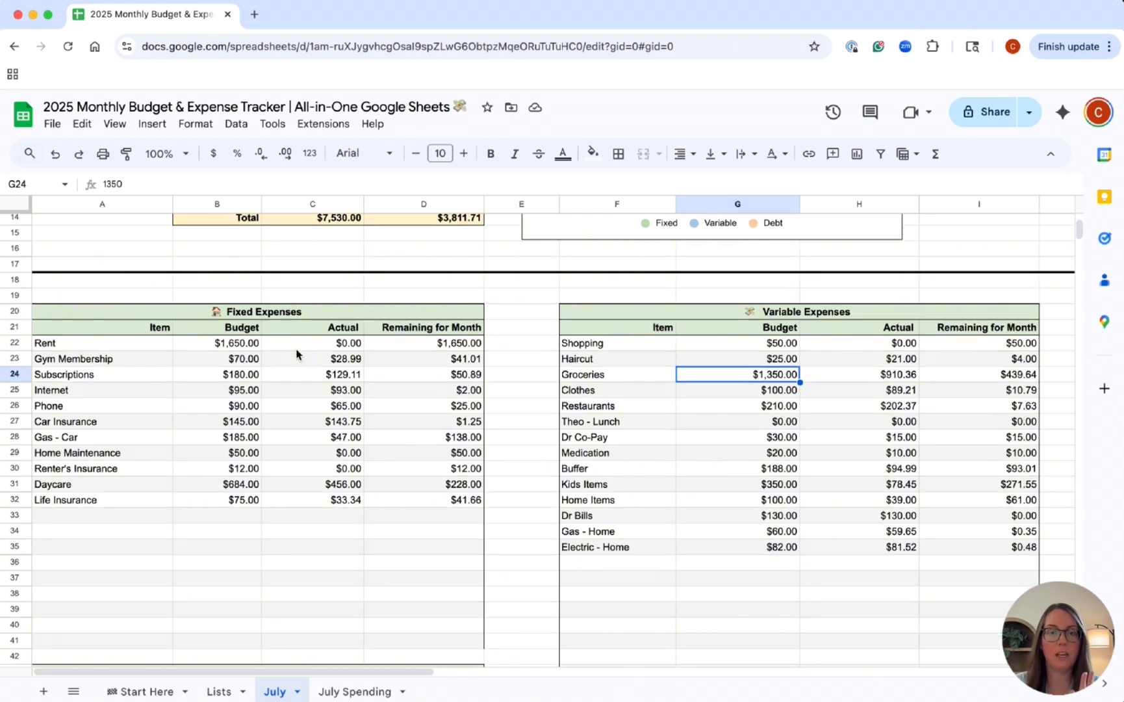
left_click(283, 359)
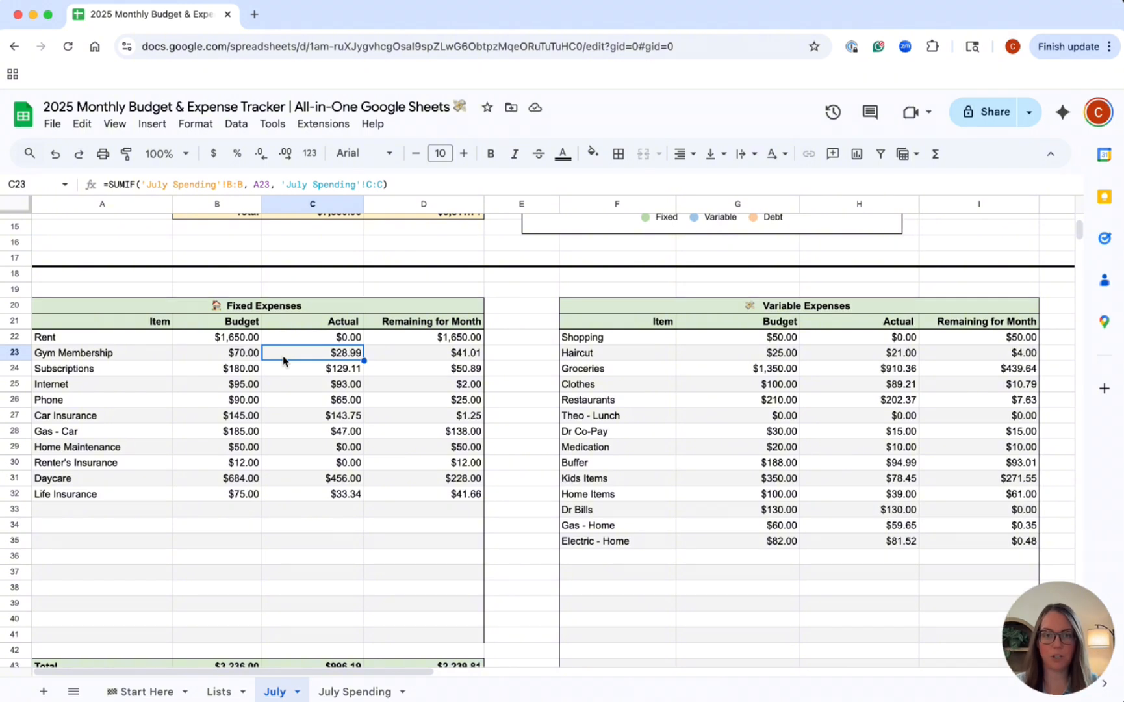
key("Right")
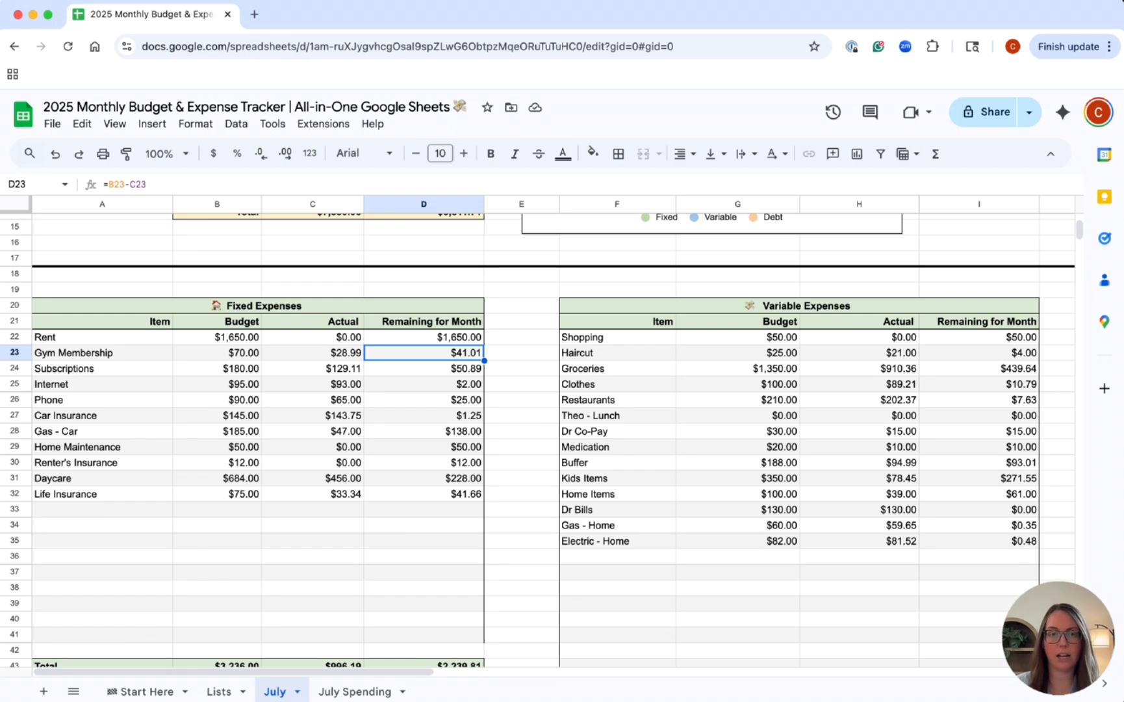
key("Down")
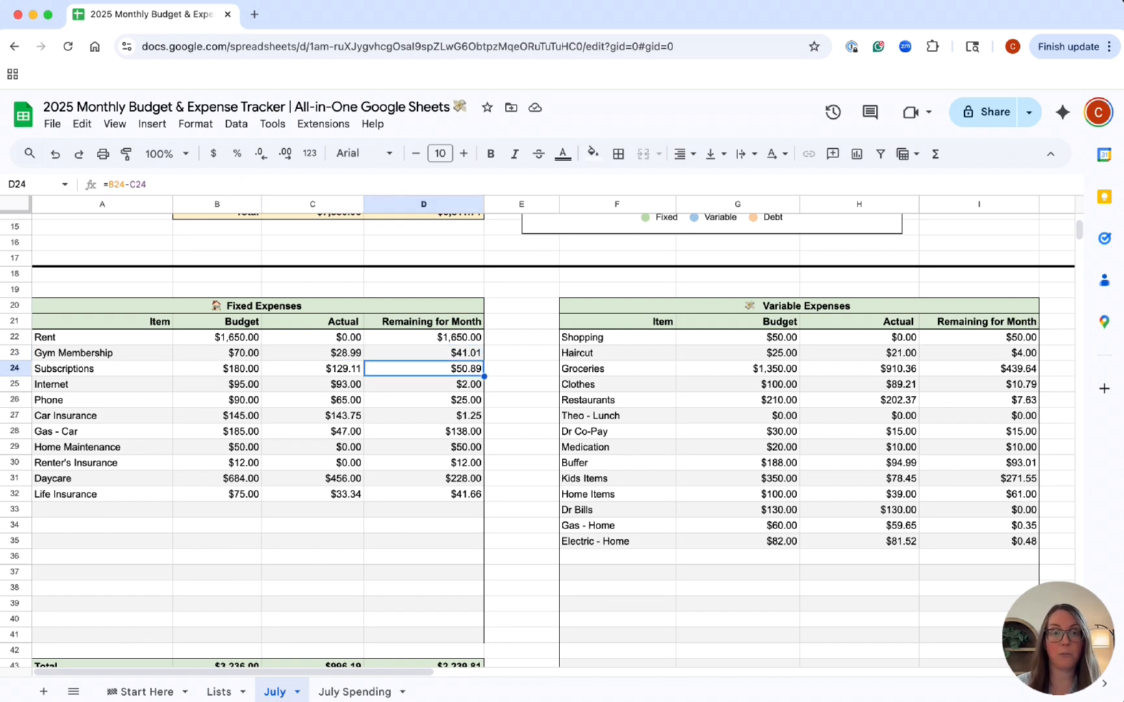
key("Down")
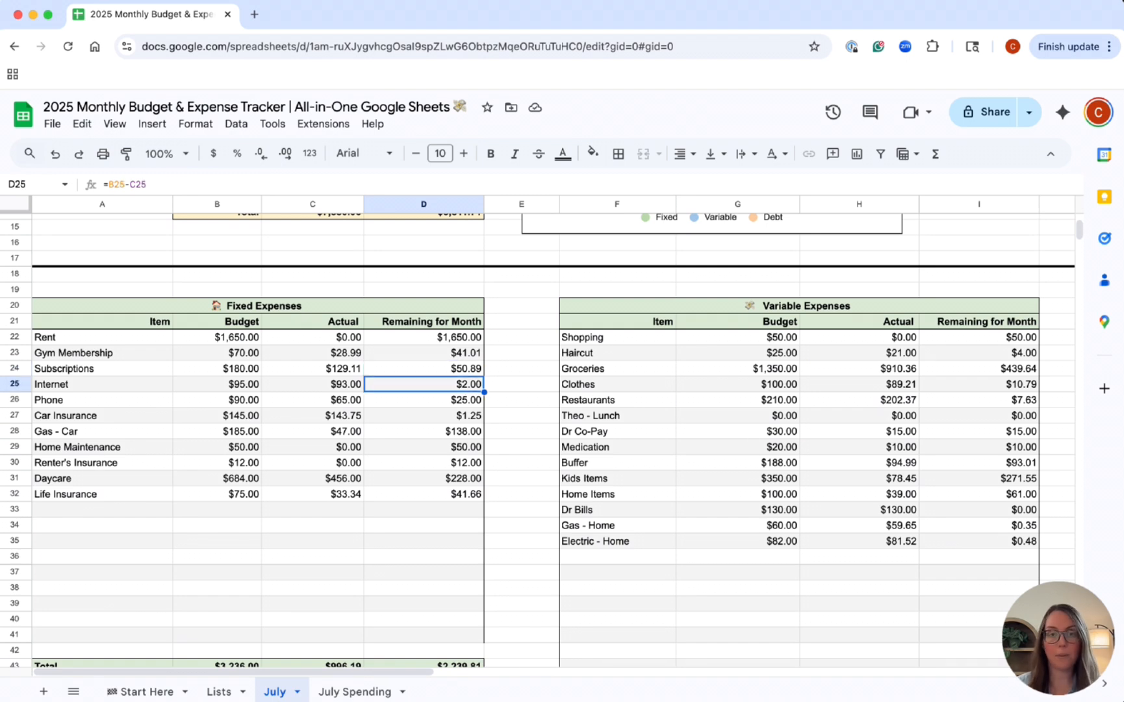
key("Down")
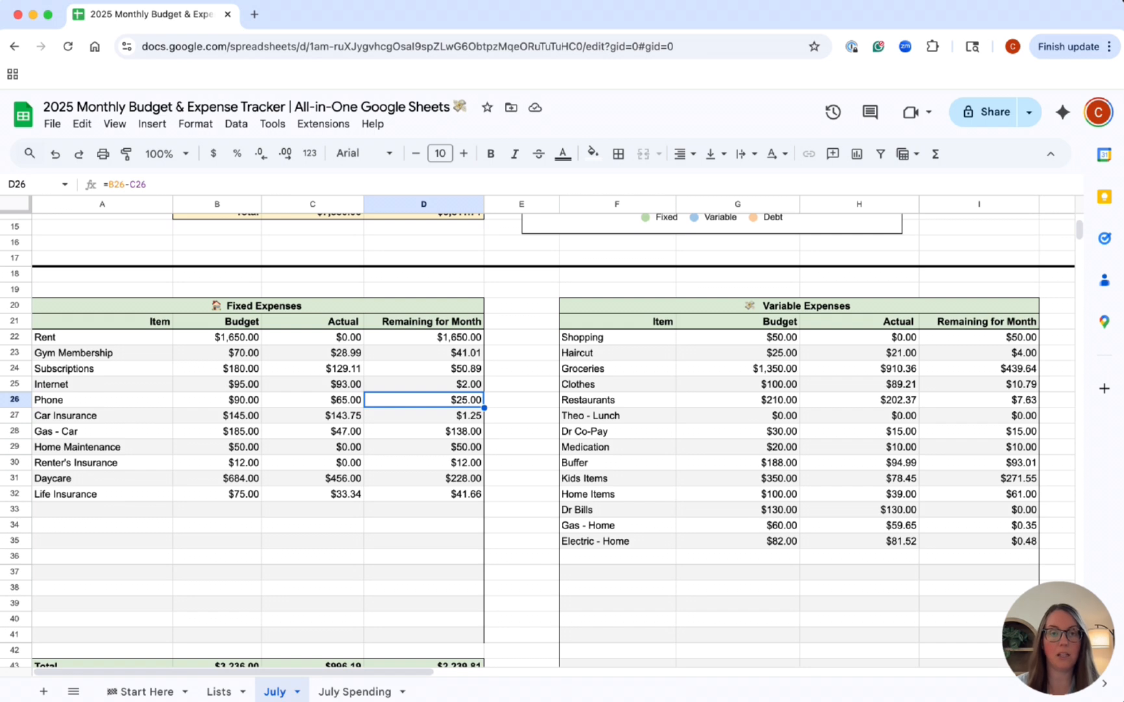
key("Down")
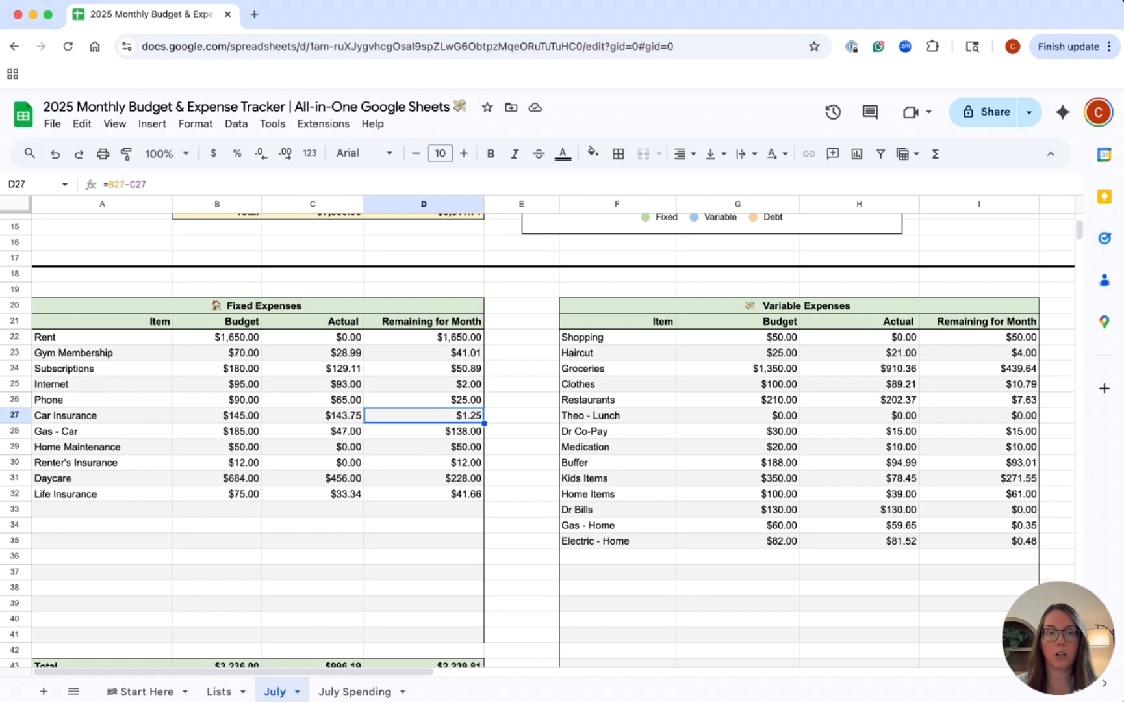
Compare the Gas - Car budget with its remaining amount, and check what remains for Home Maintenance and Renter's Insurance.
key("Down")
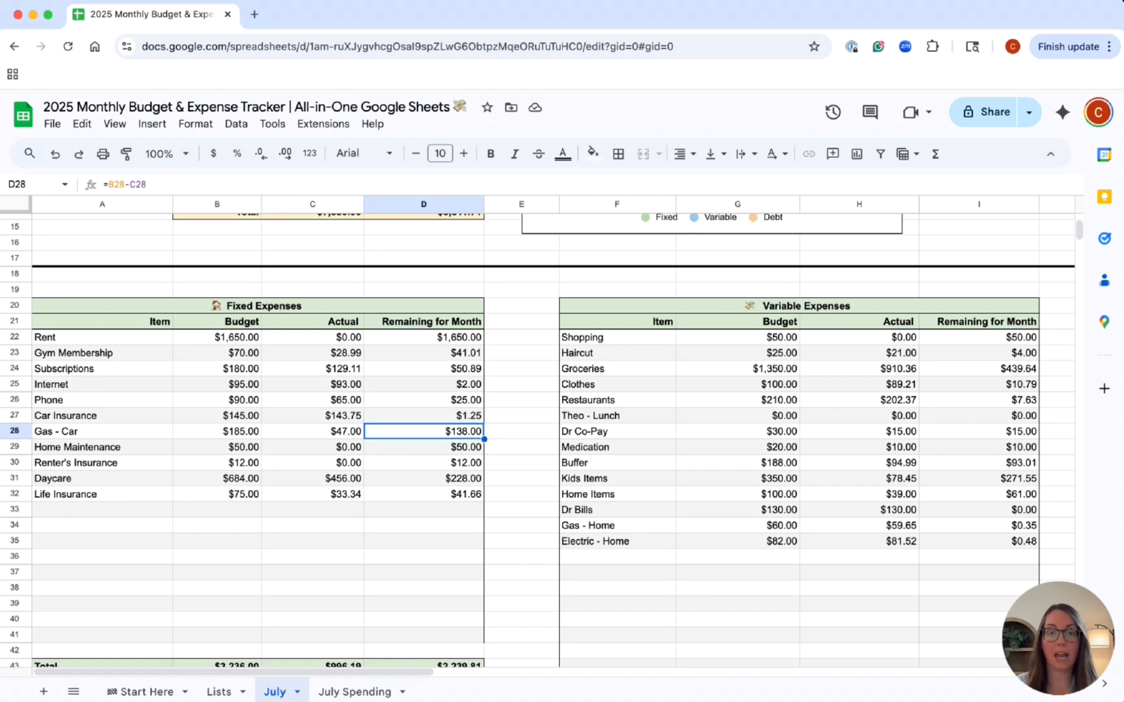
key("Left")
key("Left")
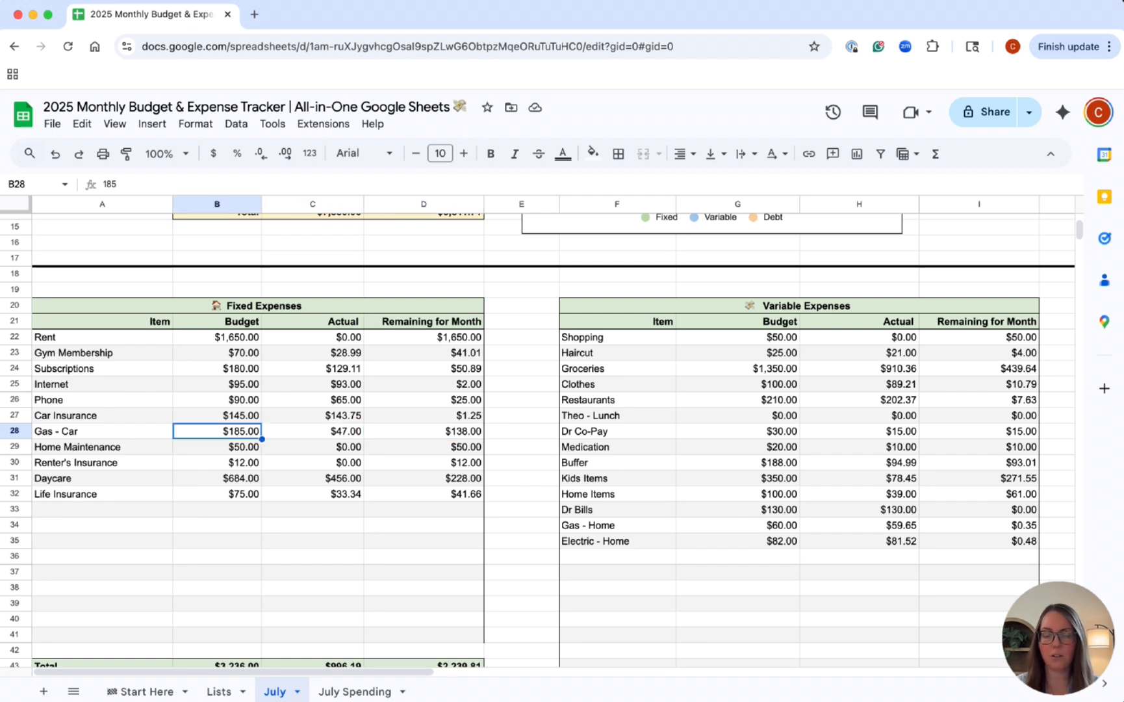
key("Right")
key("Right")
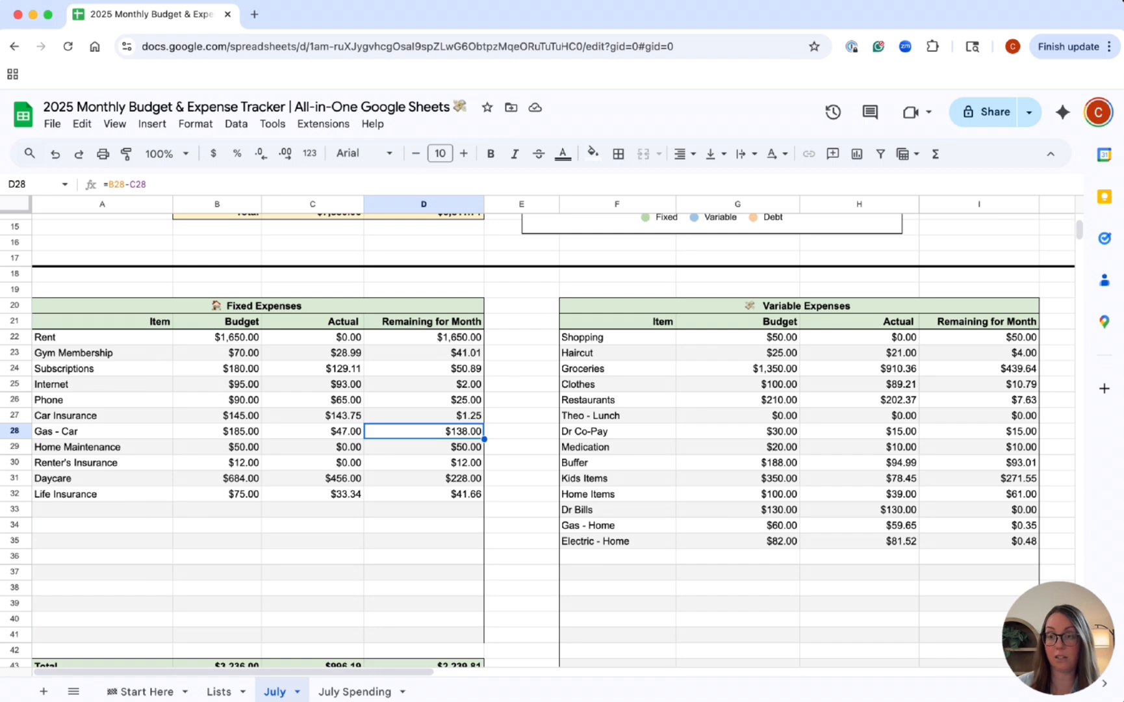
left_click(423, 447)
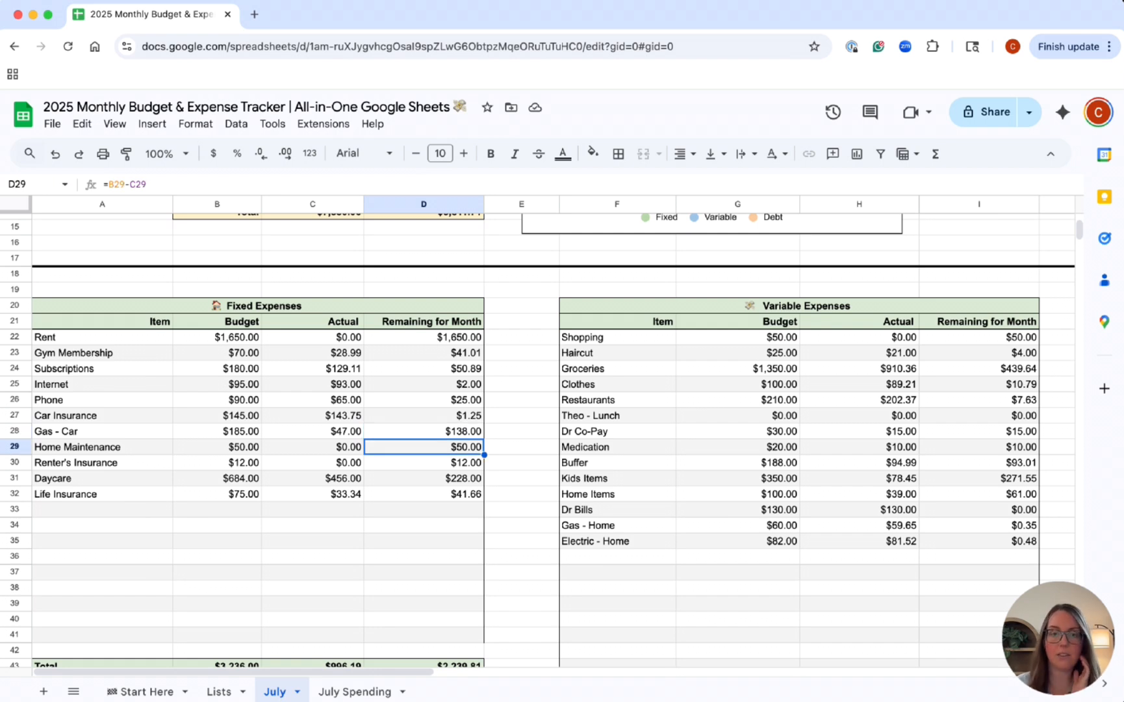
left_click(424, 463)
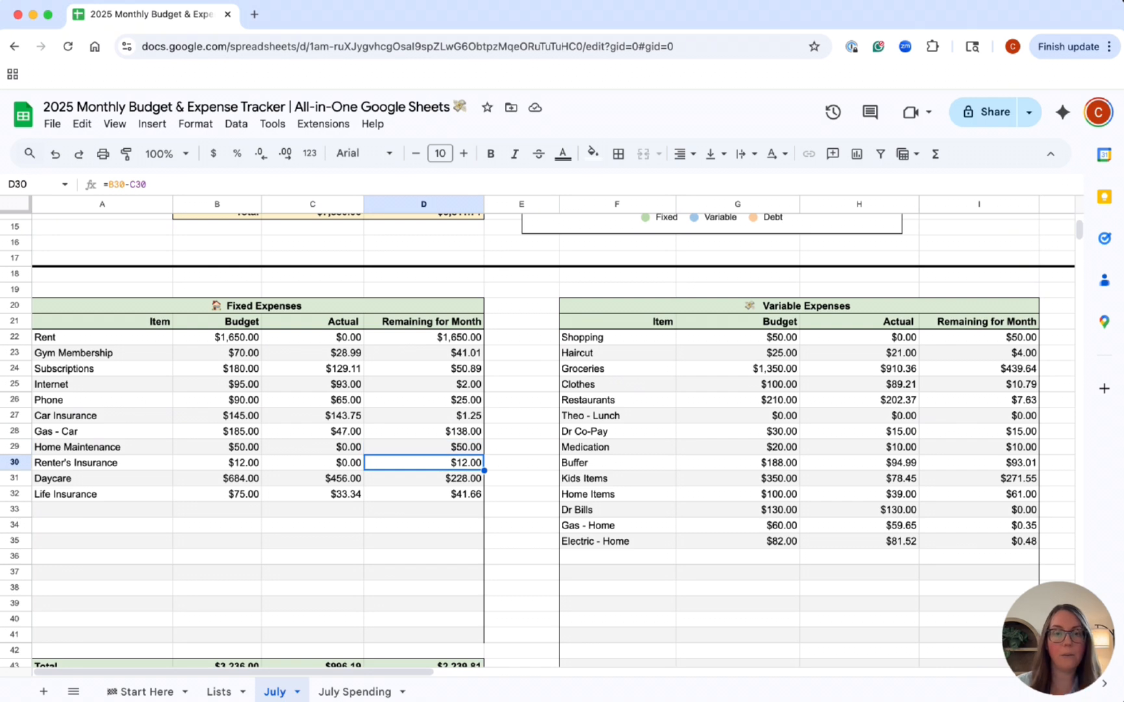
Check the Daycare and Life Insurance amounts and the total actual spending in the Fixed Expenses table.
left_click(423, 478)
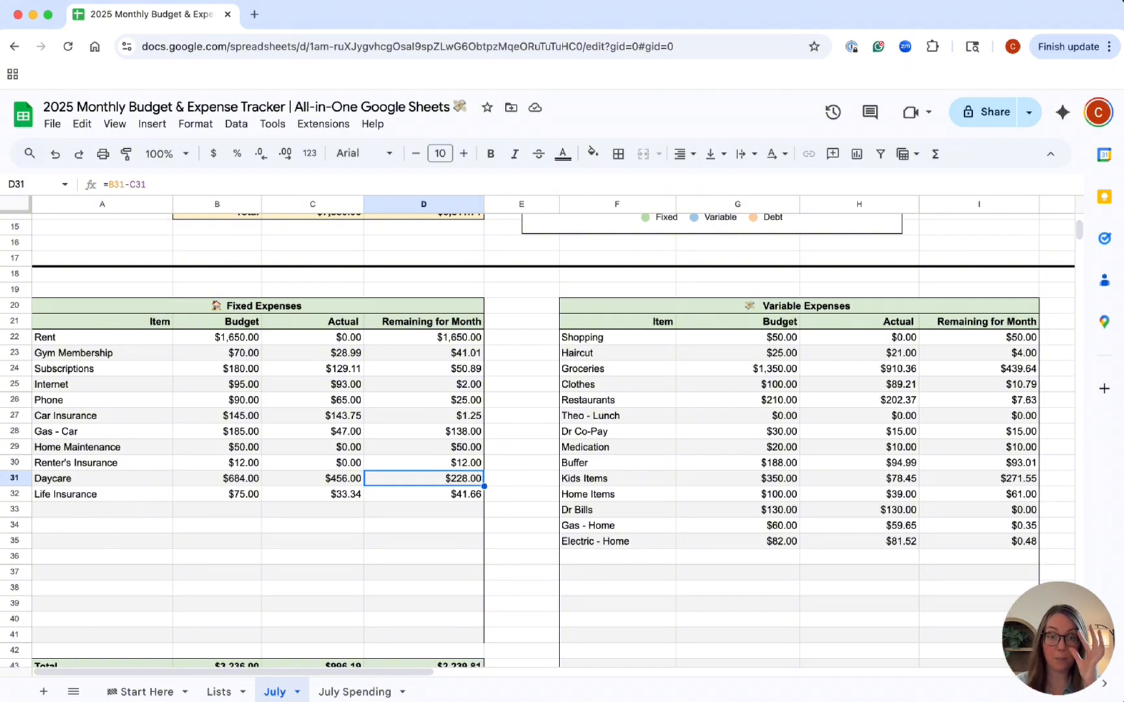
key("Left")
key("Left")
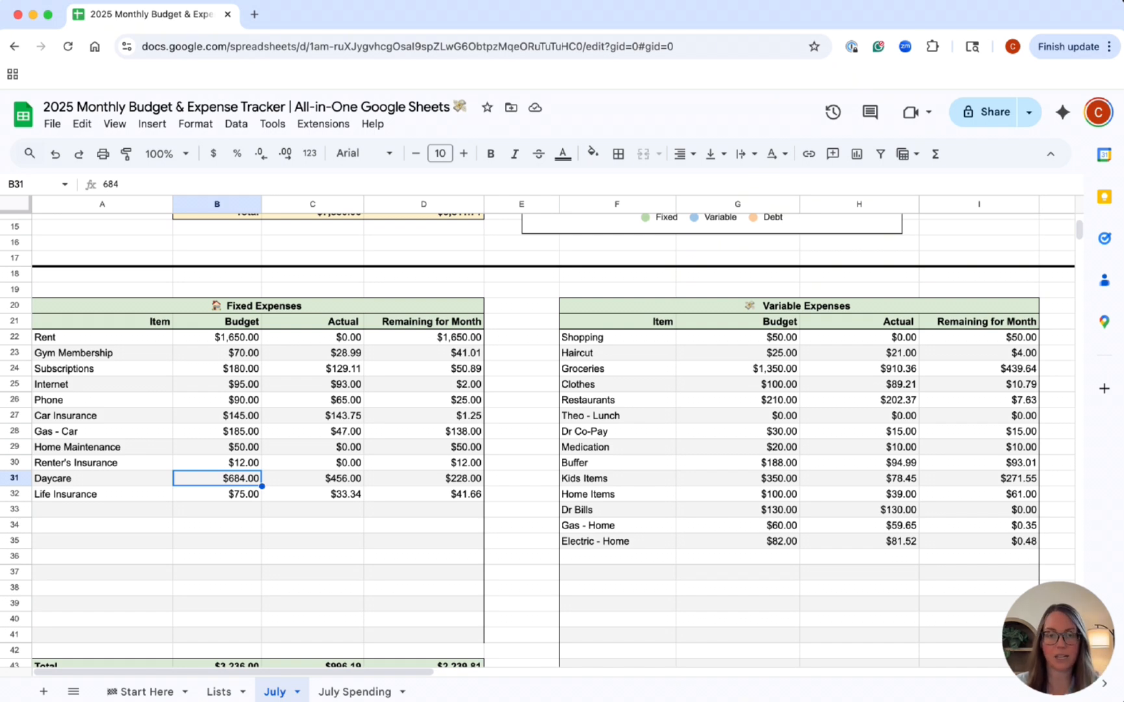
key("Down")
key("Right")
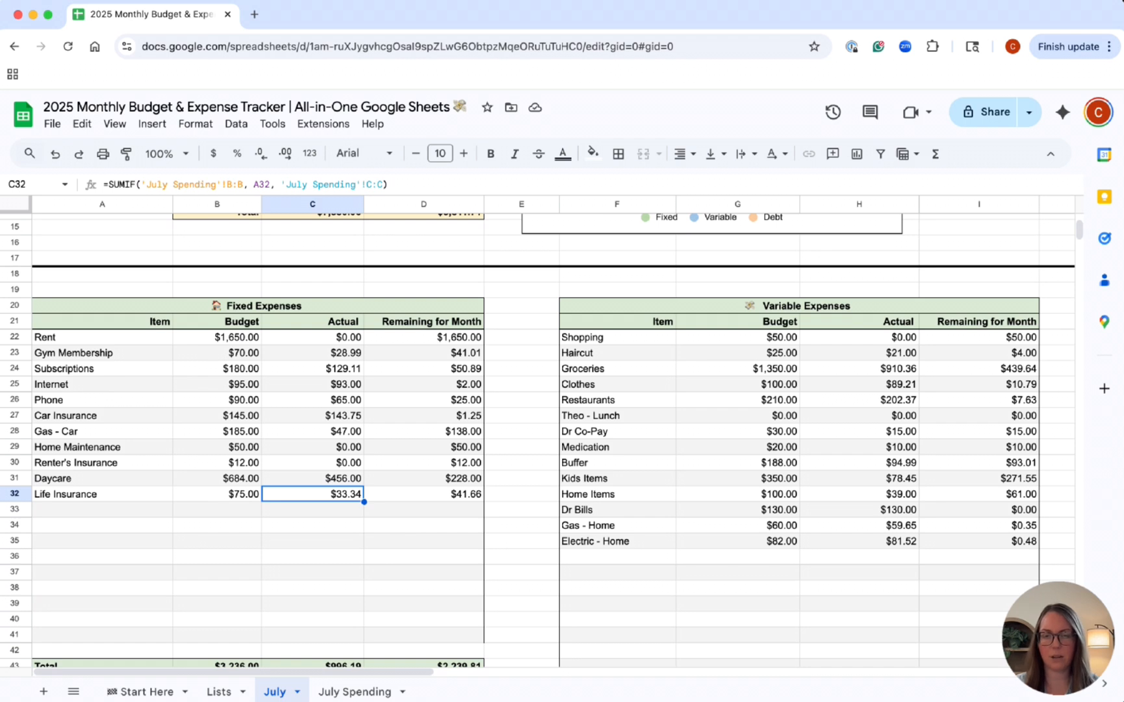
key("Return")
scroll(427, 371, "down", 1)
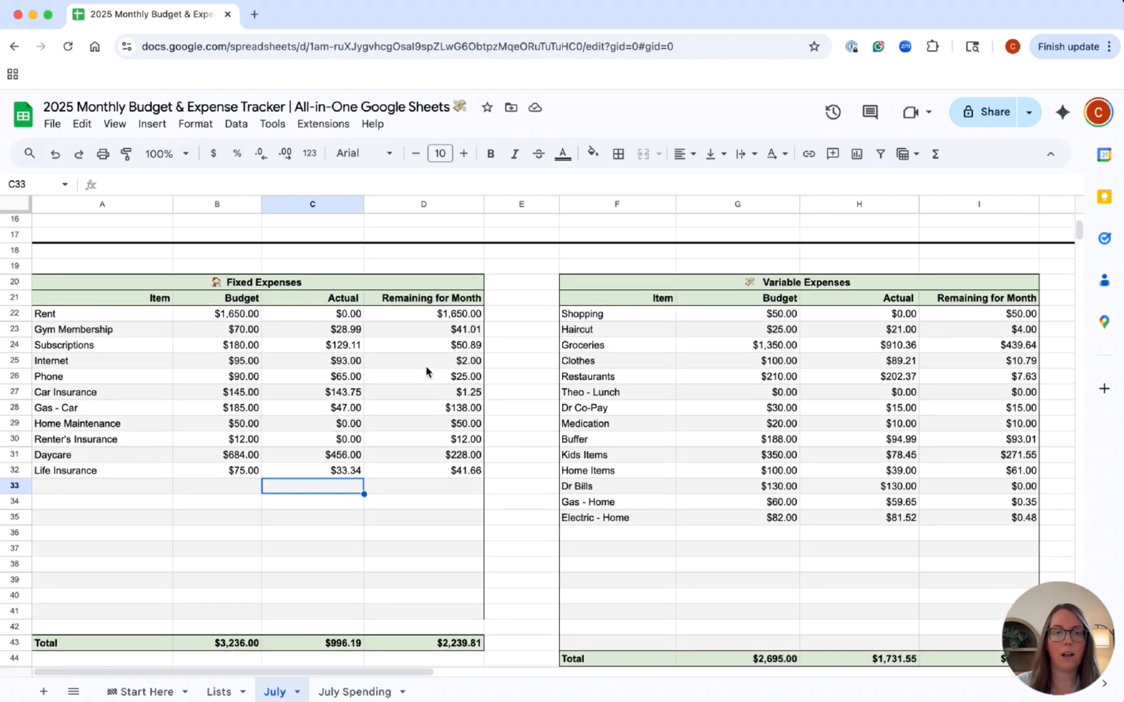
left_click(325, 649)
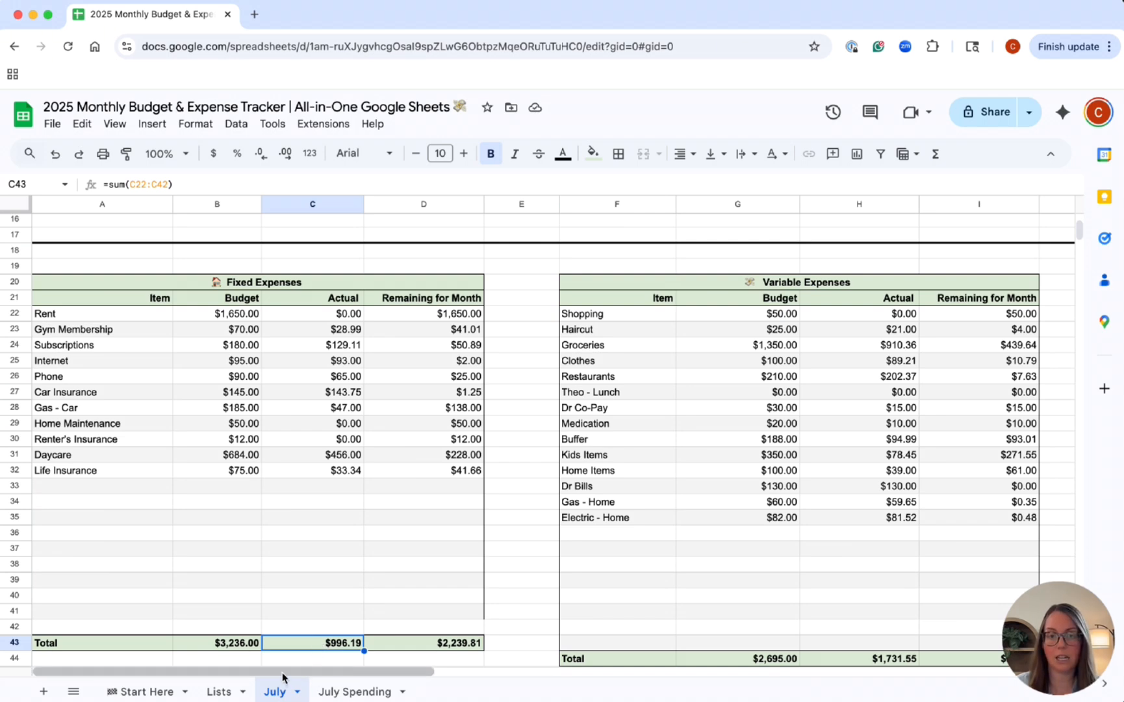
Review the Variable Expenses actuals for Shopping, Haircut and Groceries, comparing Groceries with its budget.
left_click_drag(282, 675, 361, 678)
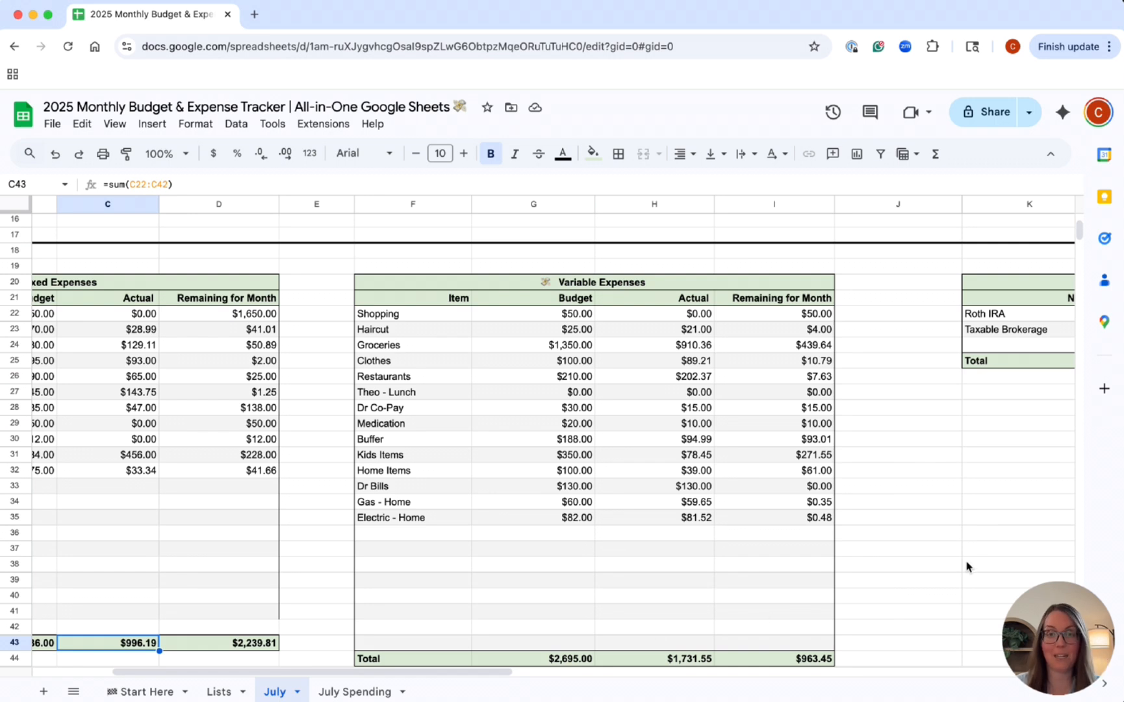
left_click(674, 317)
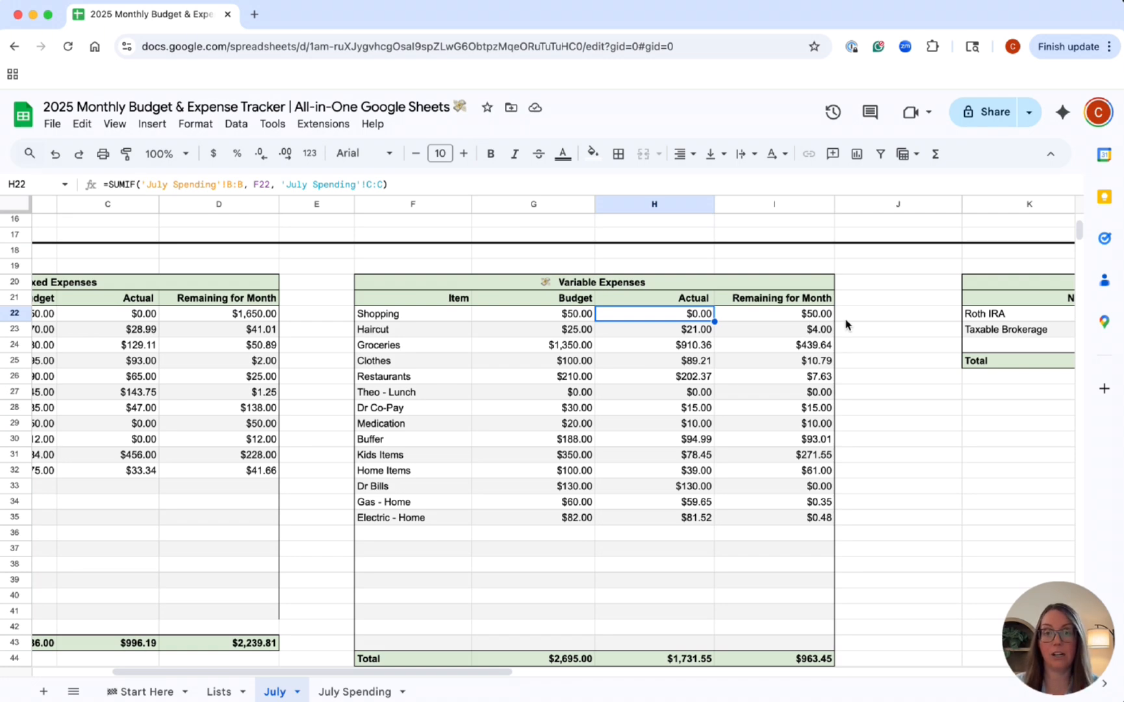
key("Down")
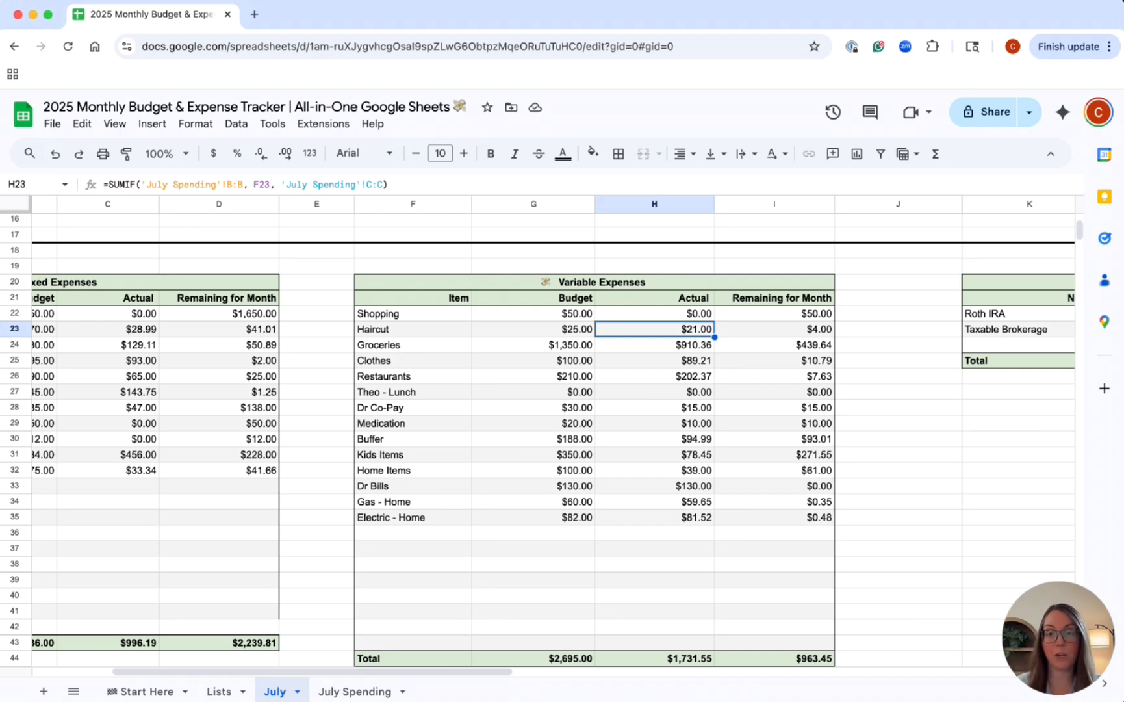
key("Down")
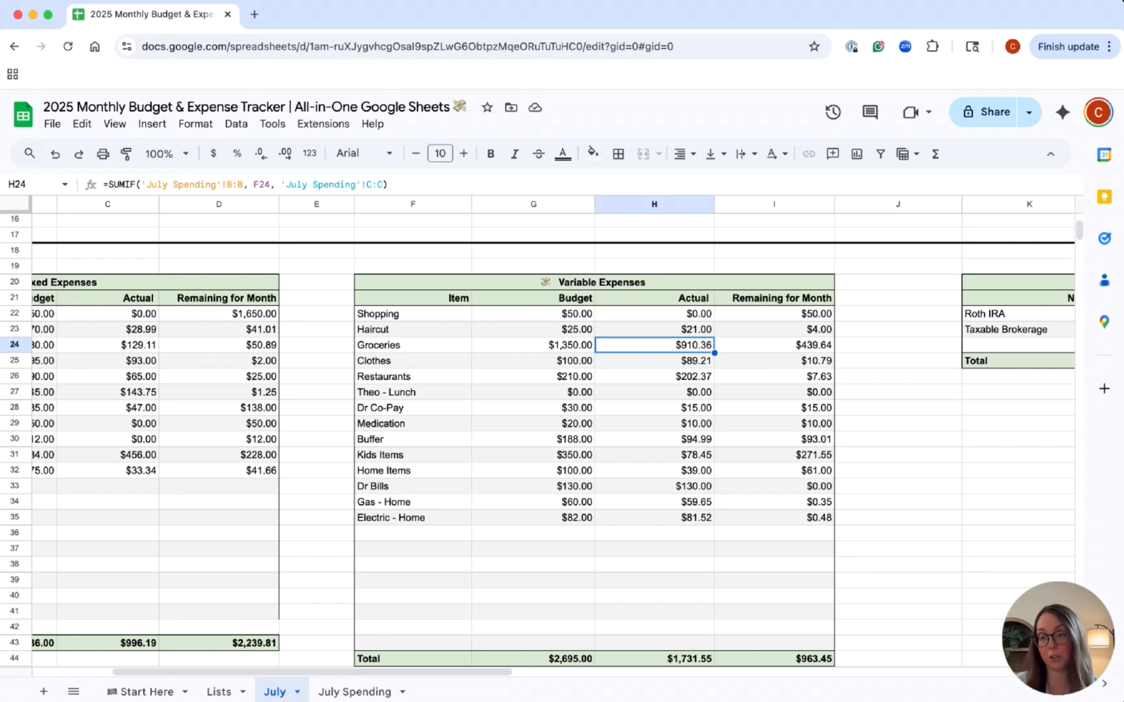
left_click(533, 344)
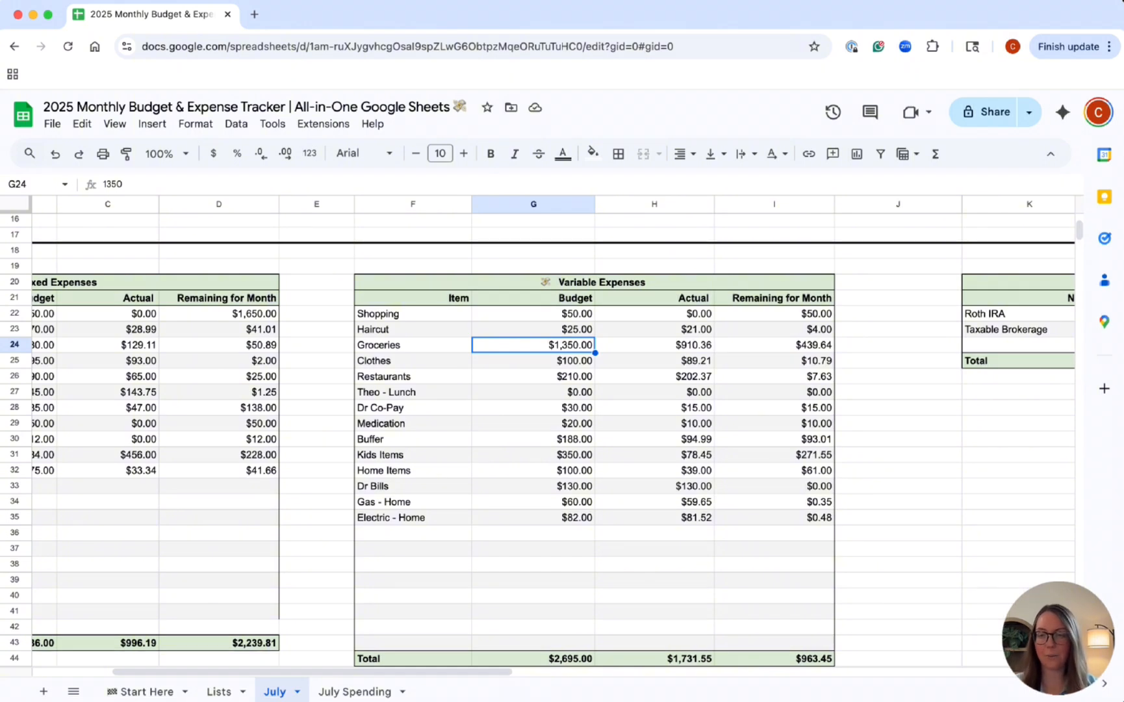
left_click(654, 344)
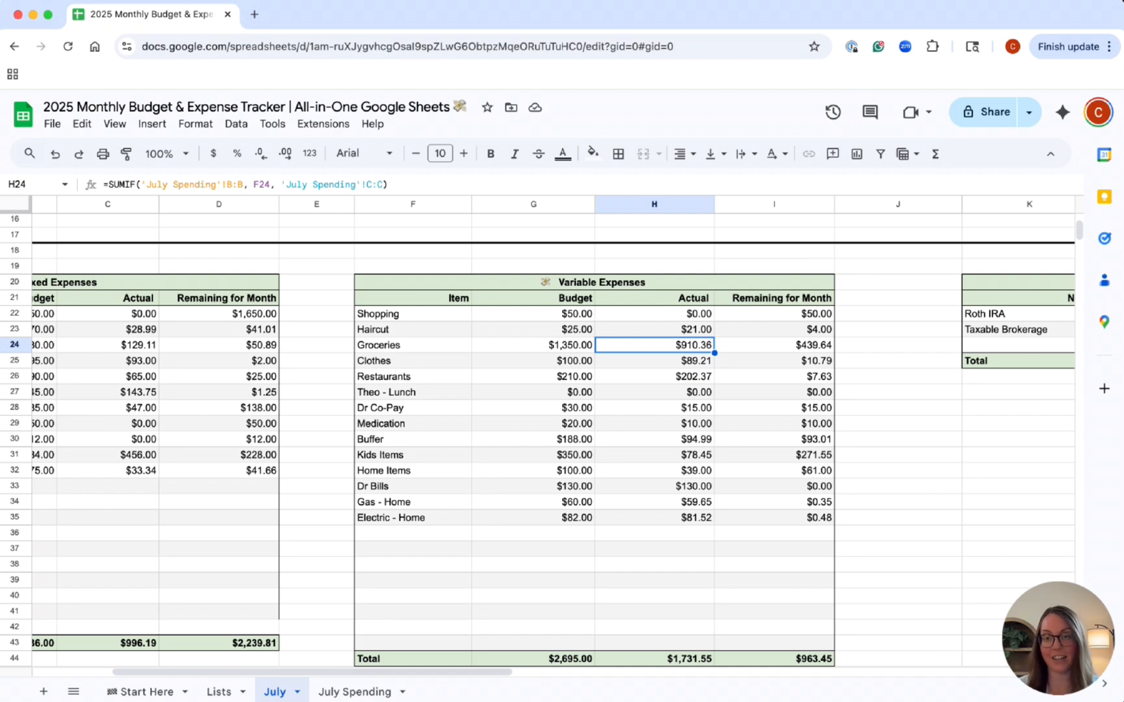
Compare the actual spending on Clothes and Restaurants with their budgets in the Variable Expenses table.
left_click(654, 359)
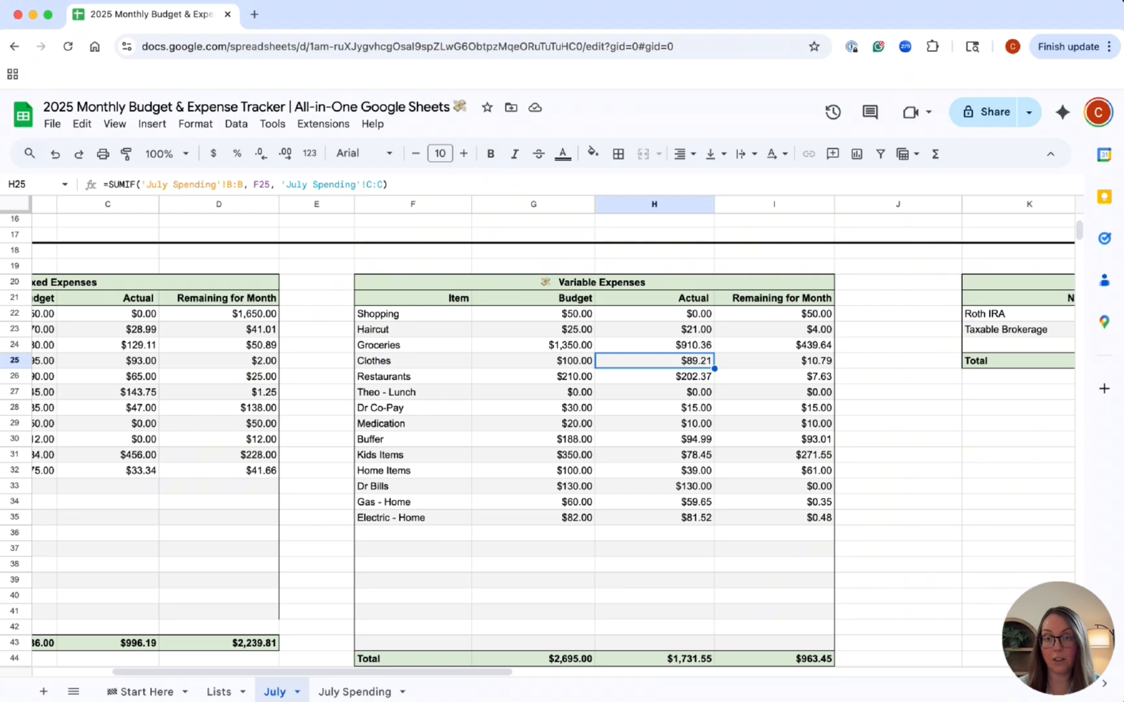
left_click(532, 360)
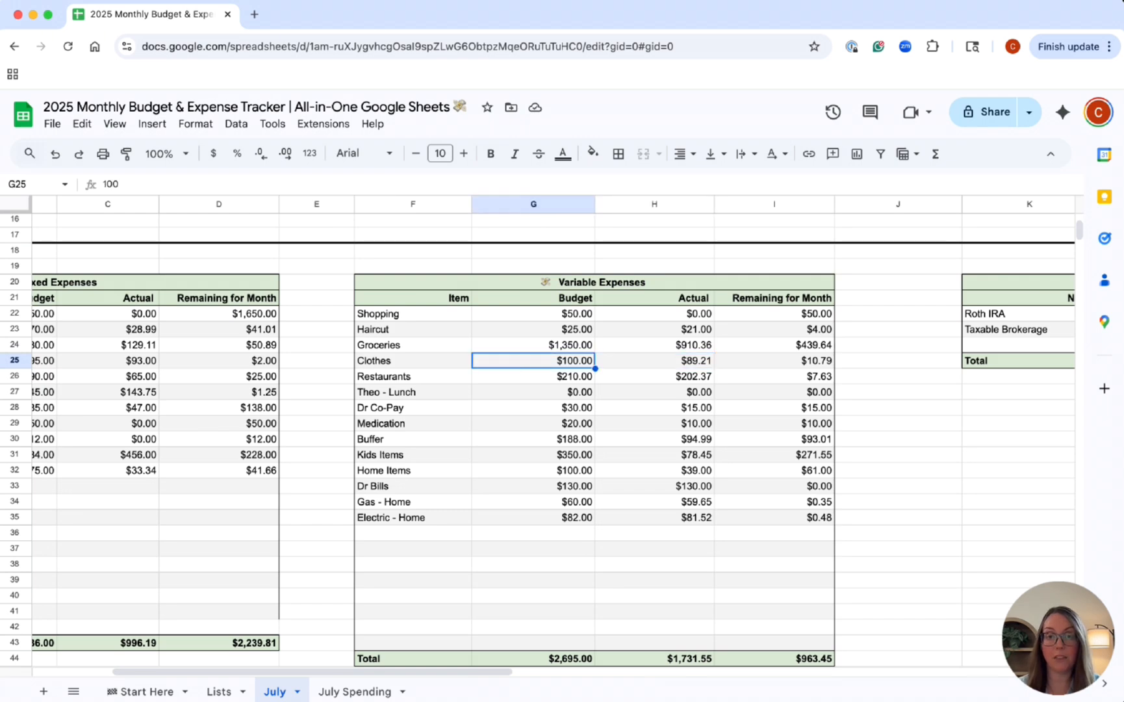
left_click(654, 360)
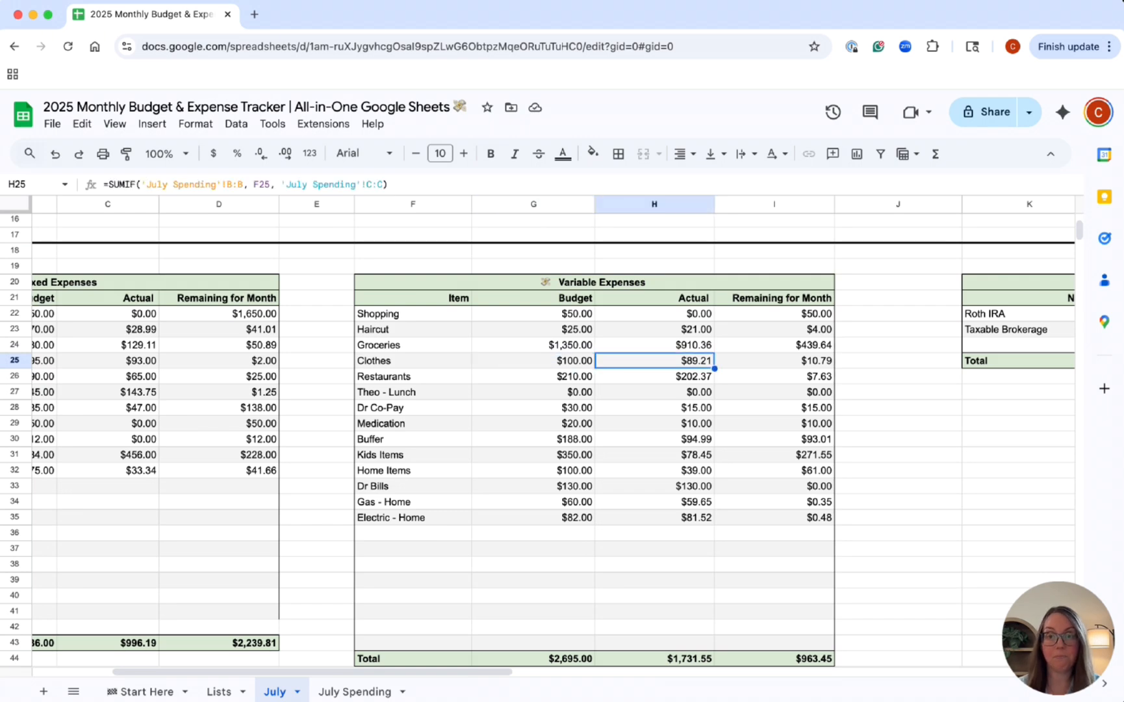
left_click(654, 375)
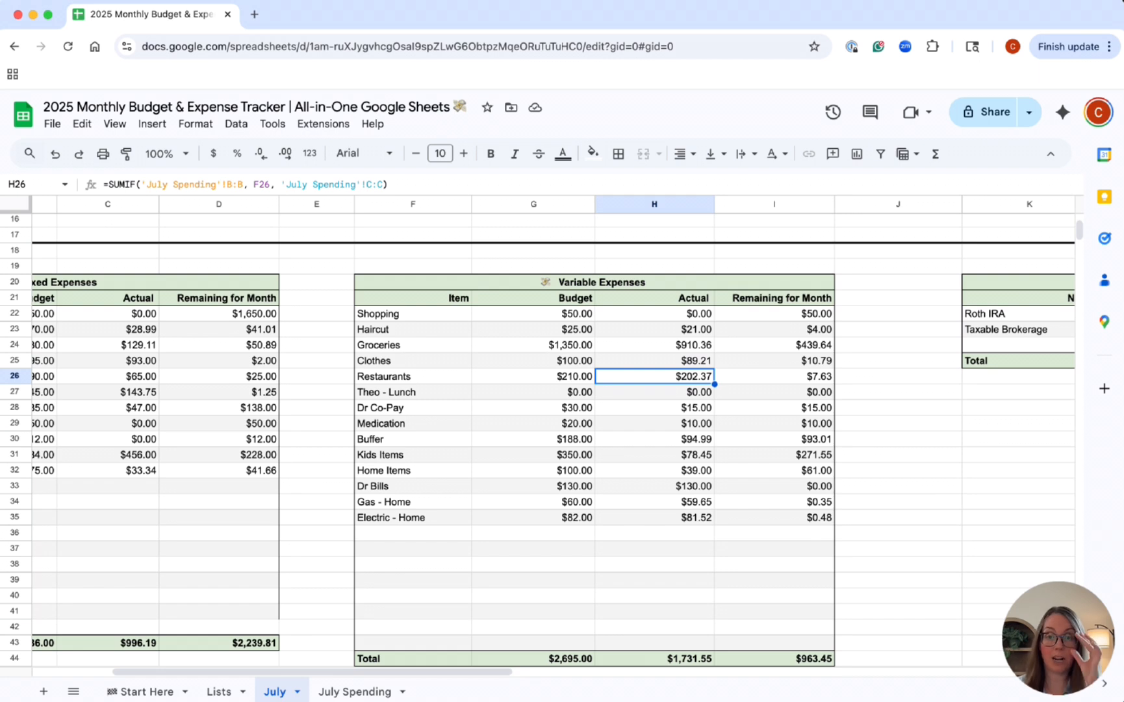
left_click(532, 376)
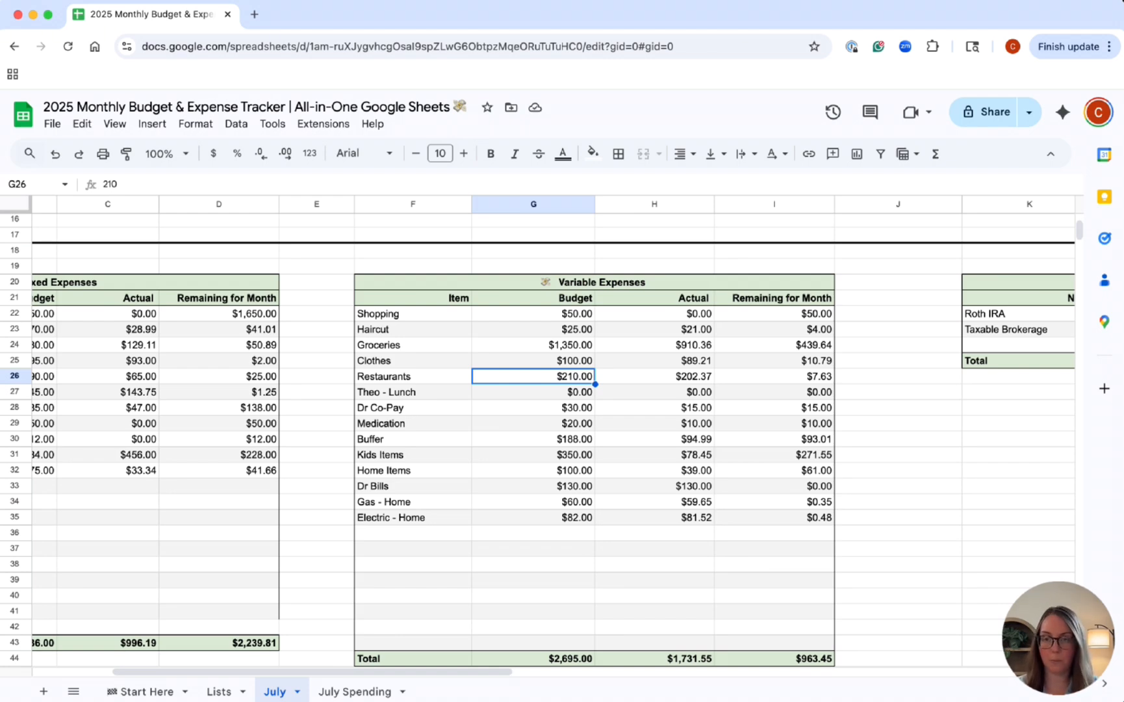
left_click(654, 375)
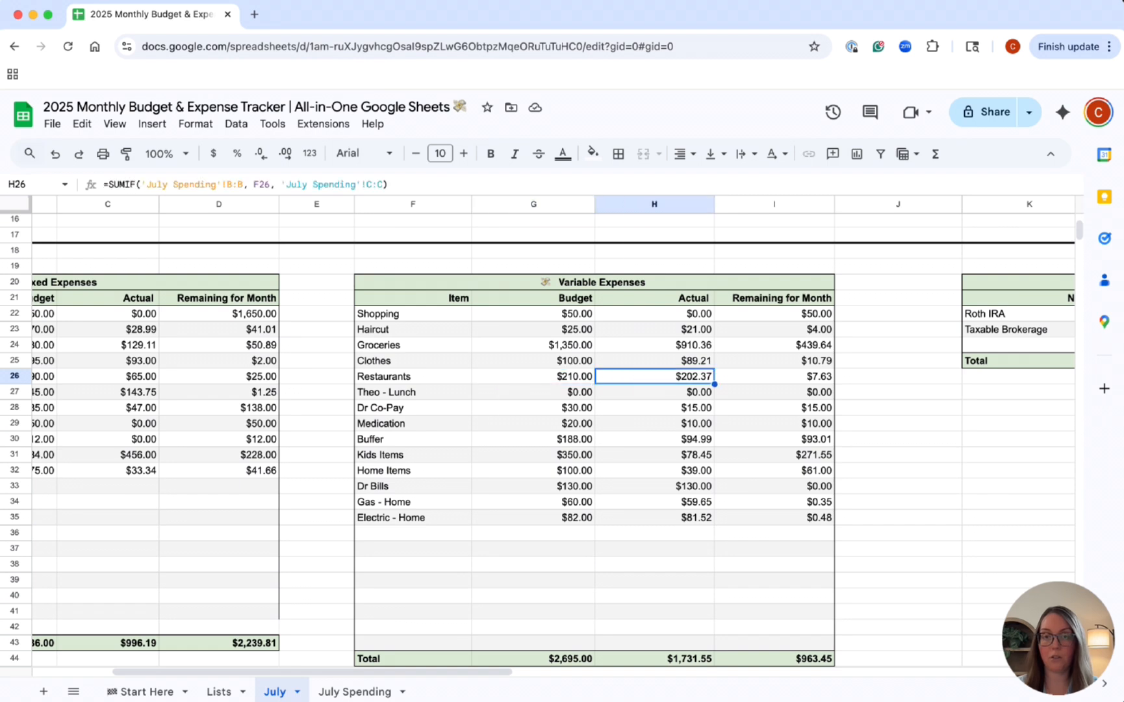
Examine the Variable Expenses actuals from the lunch row through Buffer, and check the Buffer budget.
left_click(654, 391)
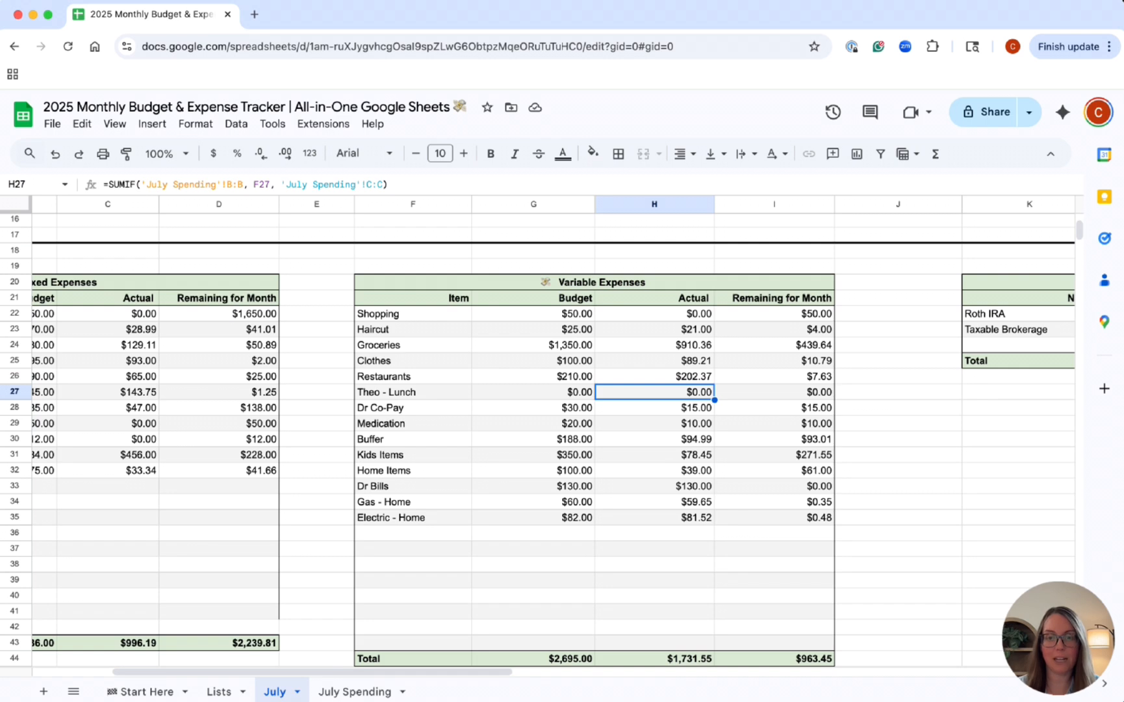
left_click(654, 408)
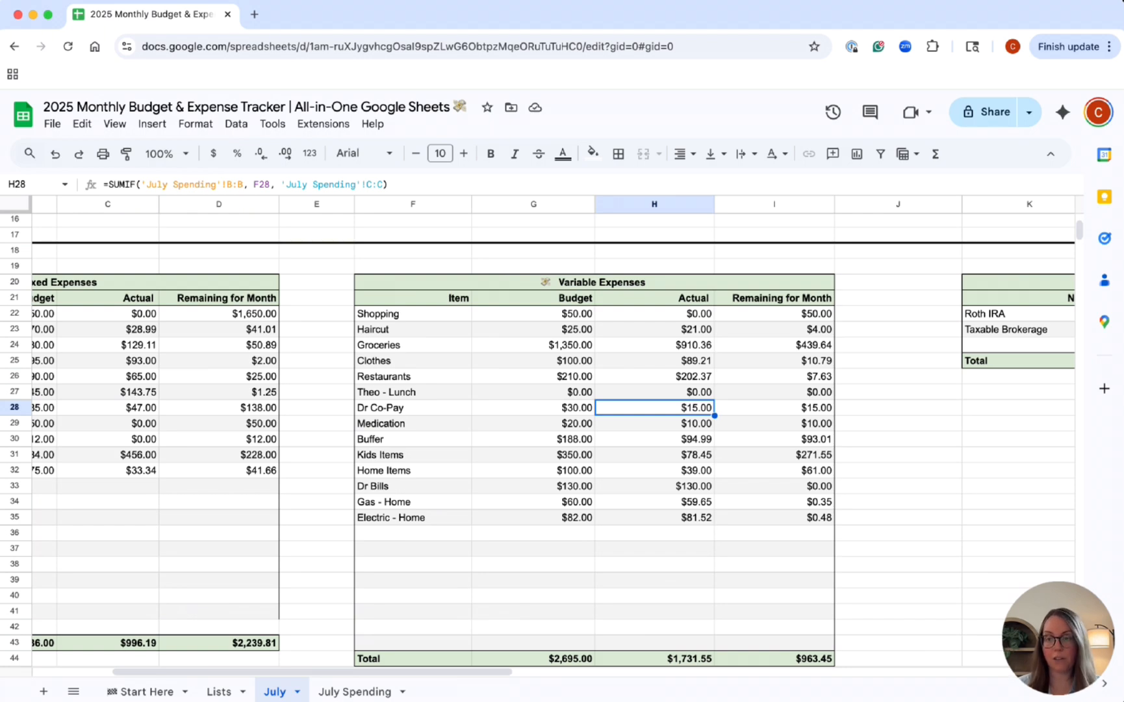
left_click(655, 423)
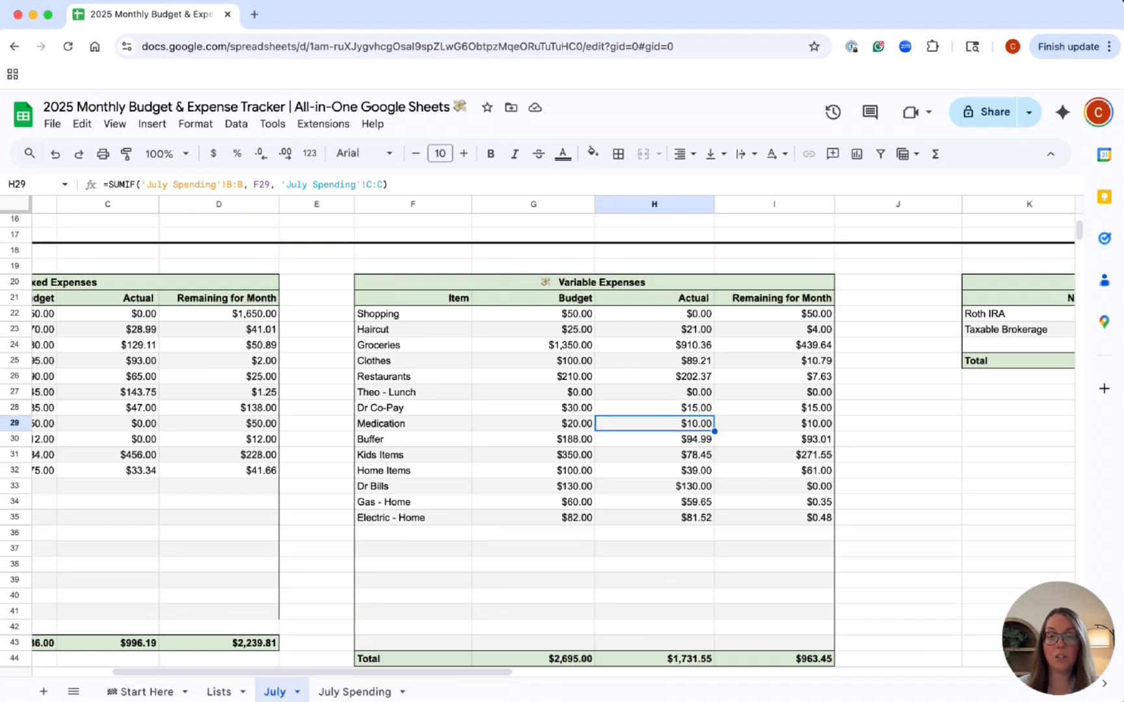
left_click(654, 439)
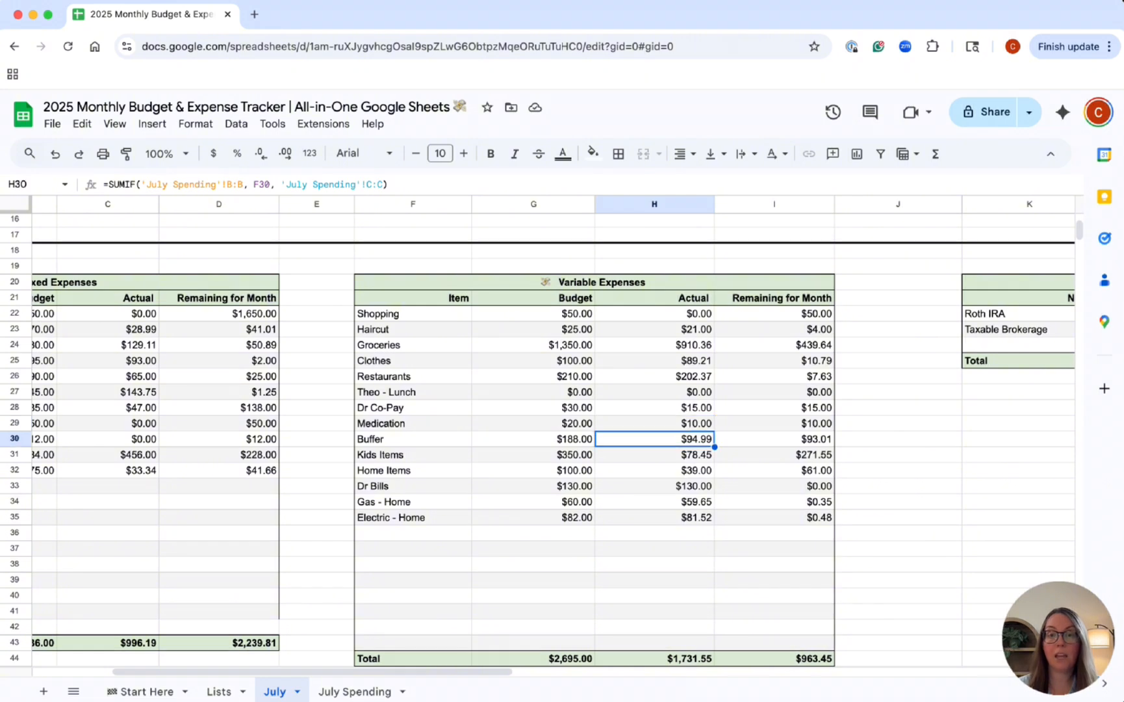
left_click(532, 439)
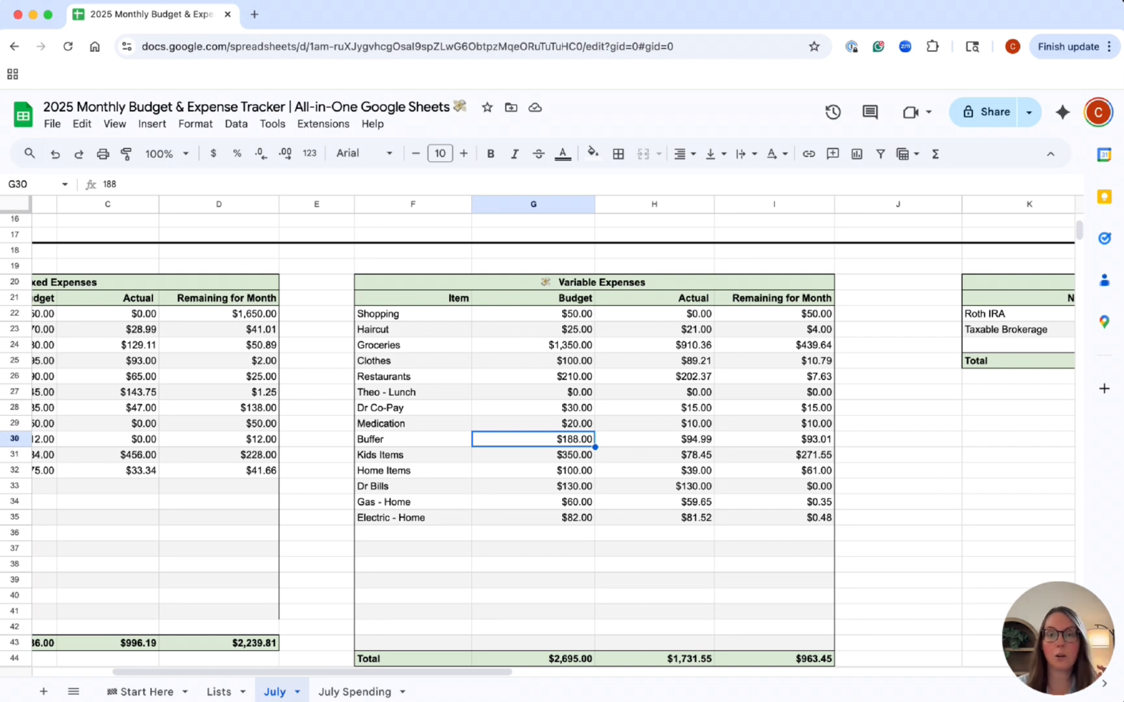
Check the actual spending on Buffer, Kids Items and Home Items in the Variable Expenses table.
left_click(654, 439)
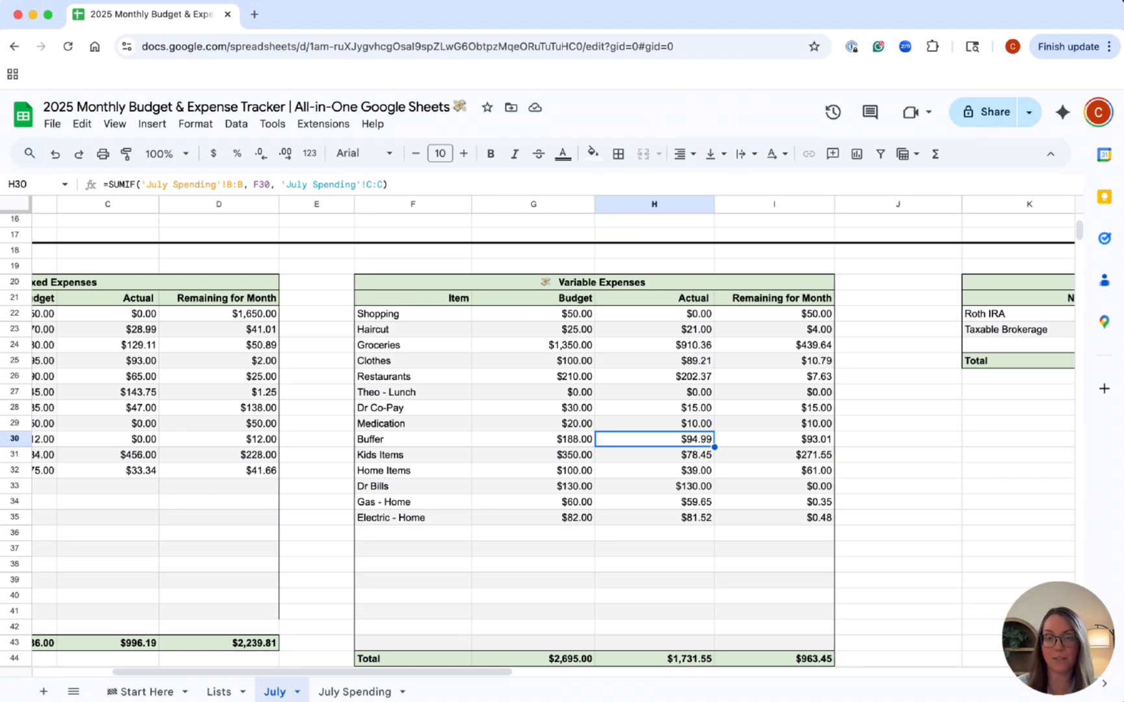
key("Down")
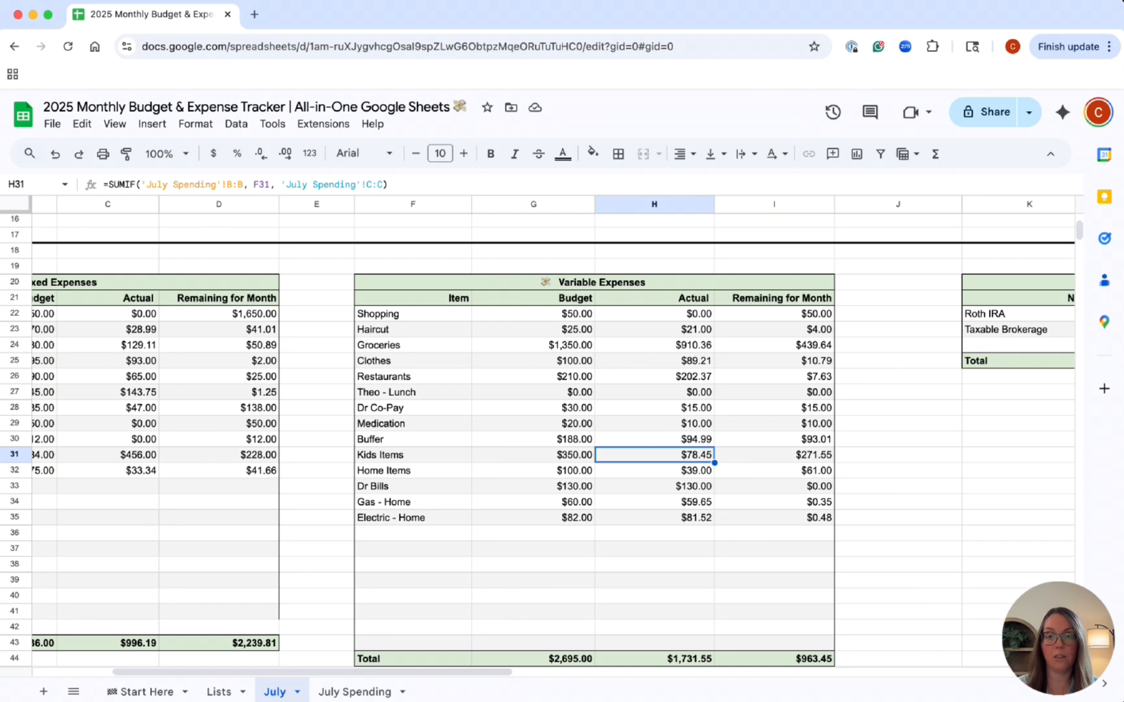
key("Down")
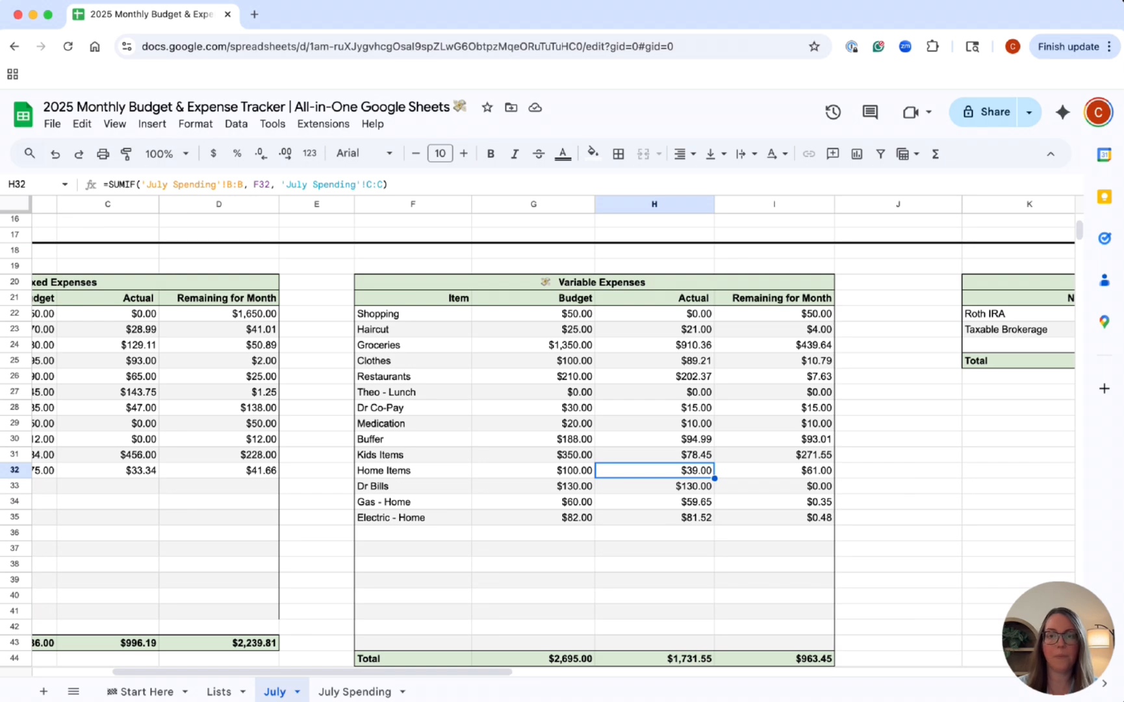
Review the actual amounts for Dr Bills, Gas - Home and Electric - Home against their budgets in the Variable Expenses table.
left_click(654, 485)
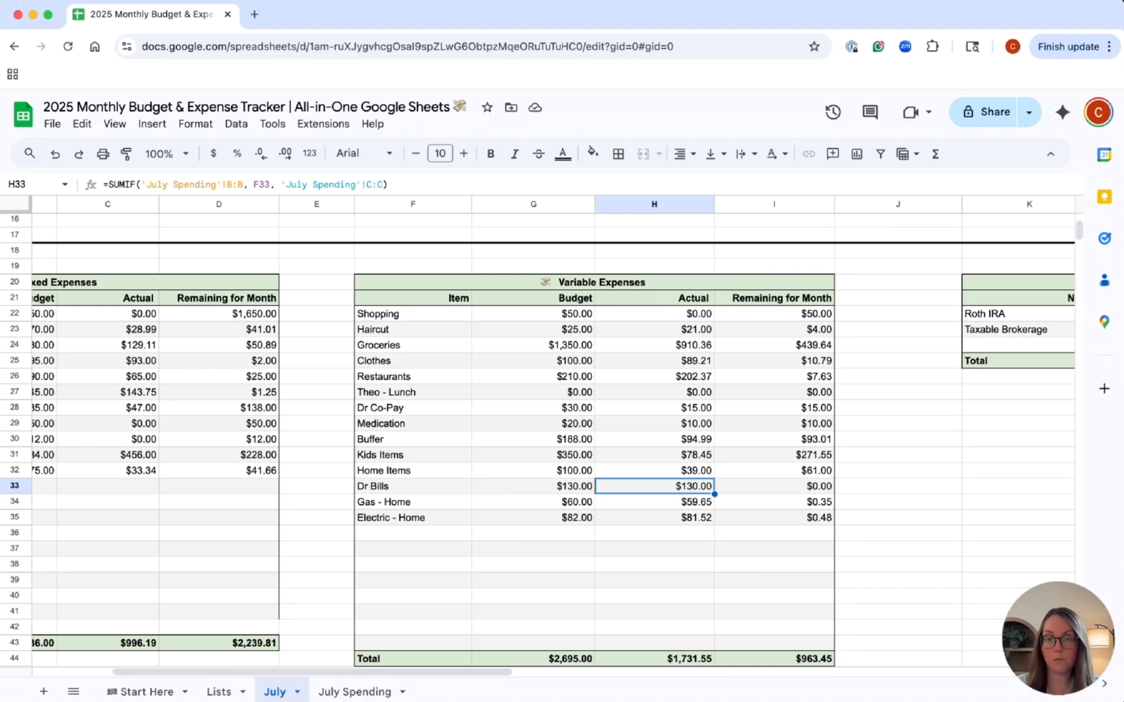
left_click(654, 501)
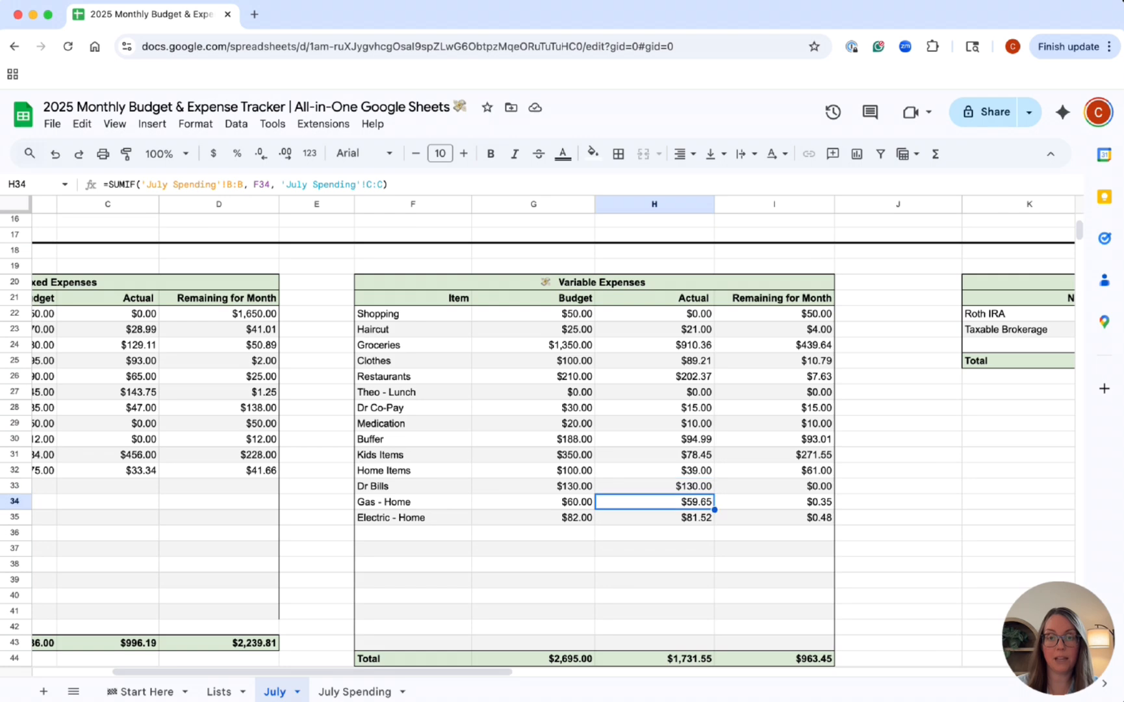
scroll(979, 312, "down", 1)
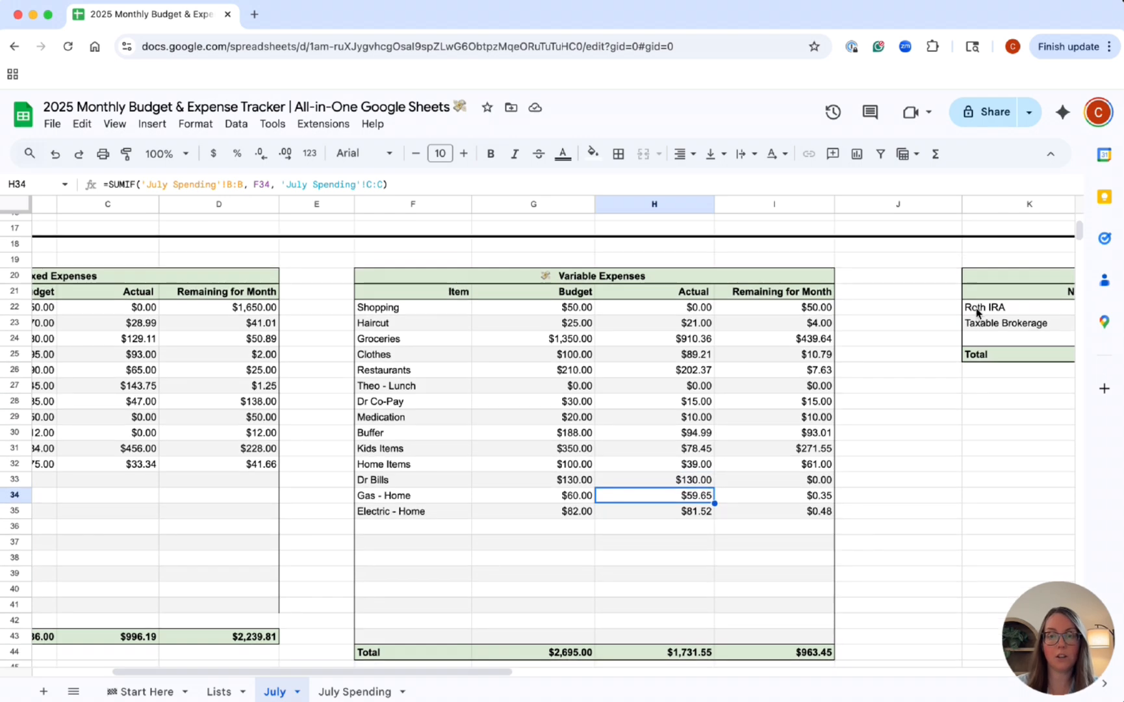
key("Down")
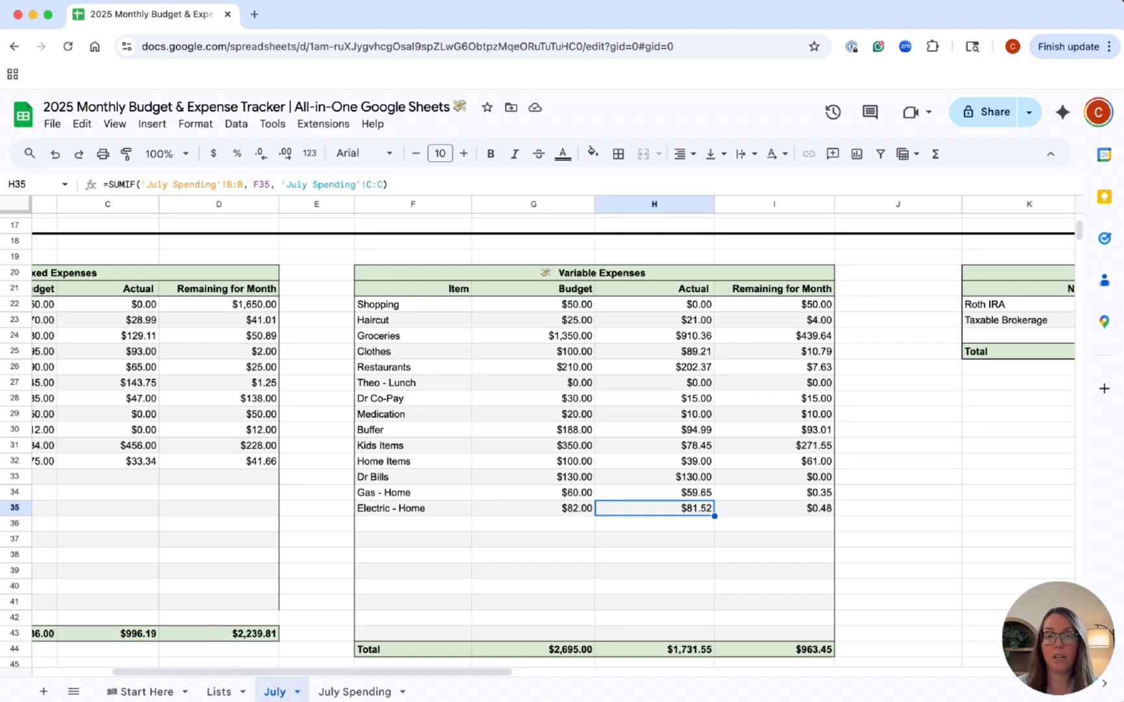
scroll(979, 422, "down", 3)
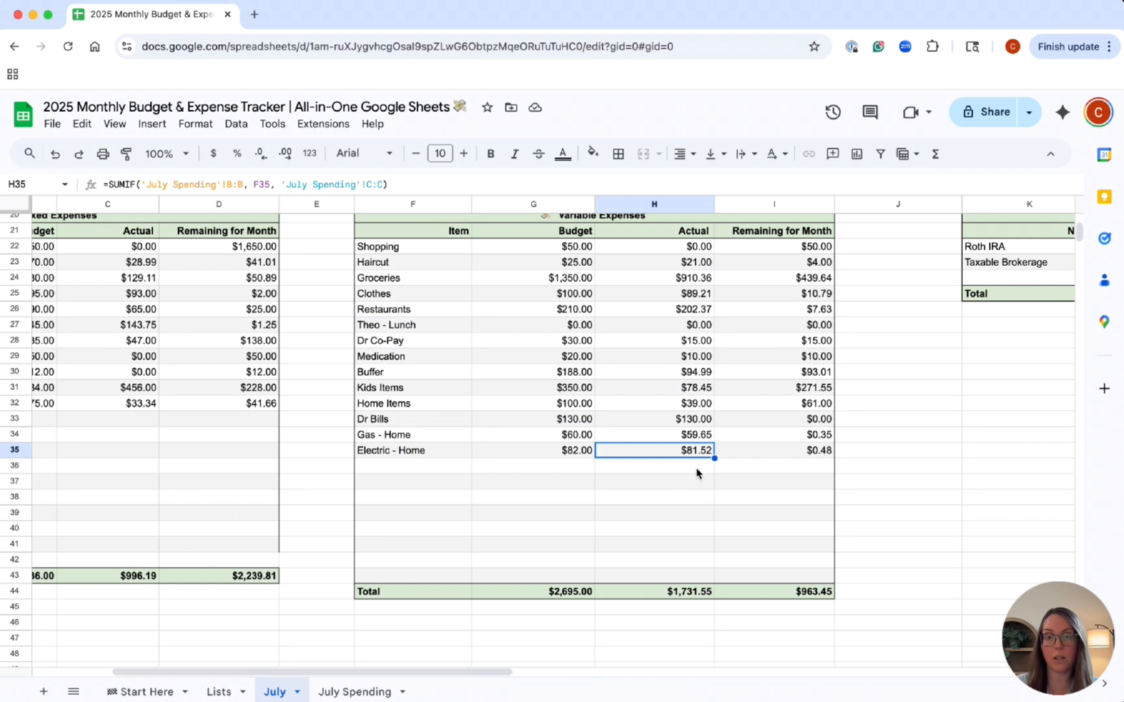
scroll(667, 439, "up", 1)
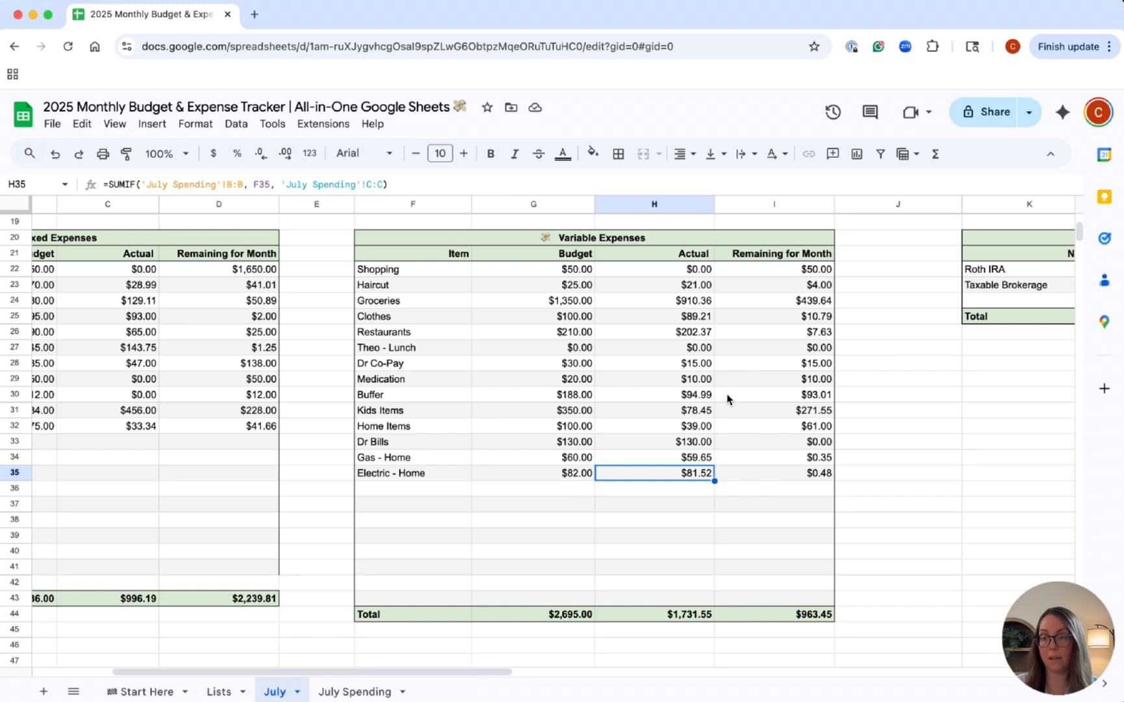
Compare budget, actual and remaining amounts across the Groceries row, and check the remaining amount for Clothes.
left_click(421, 301)
left_click_drag(421, 301, 728, 298)
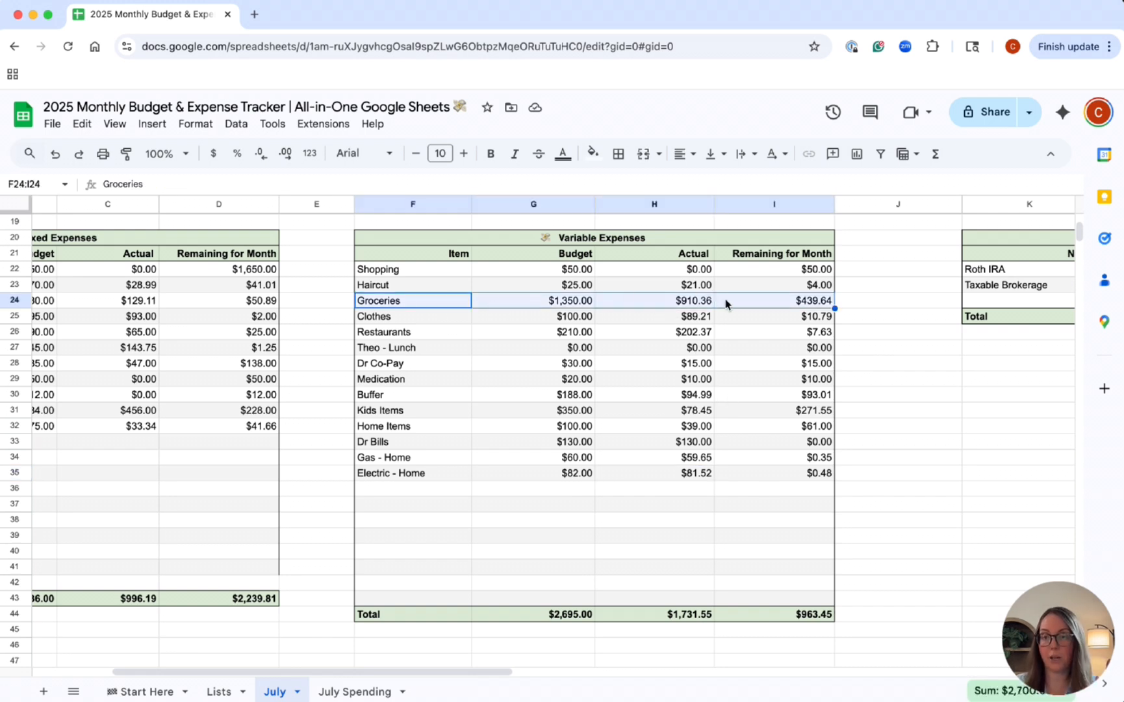
left_click(735, 317)
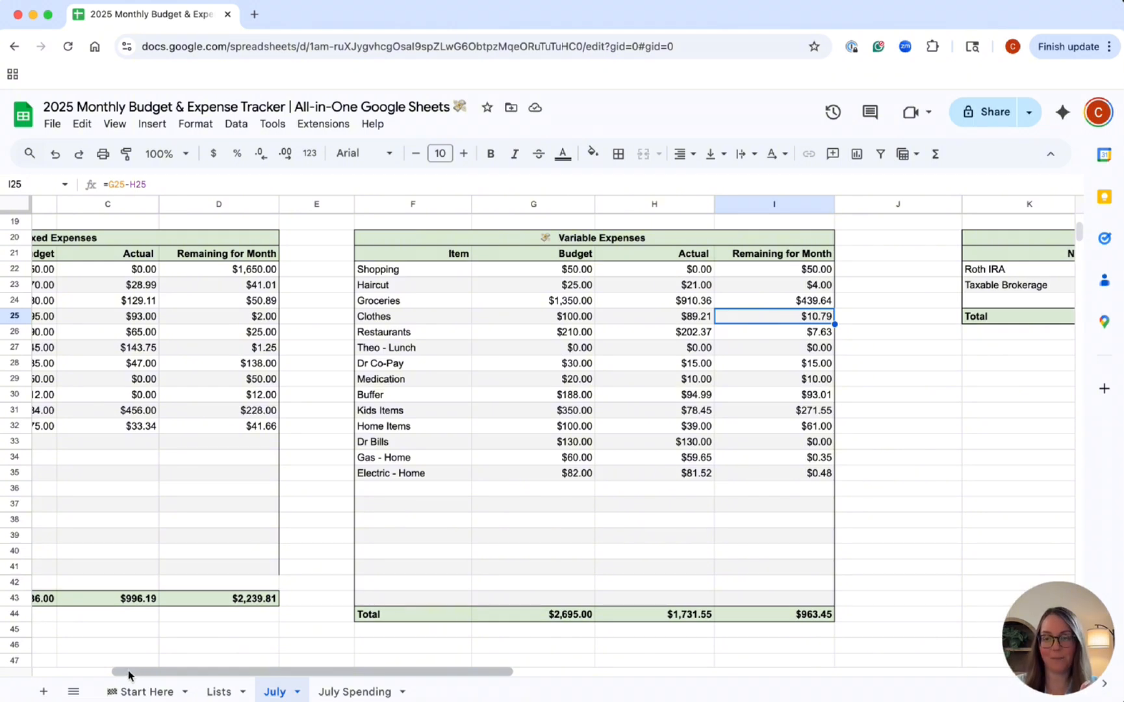
Examine the Investing, Savings and Debt tables of the July budget, comparing budgeted, actual and remaining amounts.
left_click_drag(128, 673, 267, 679)
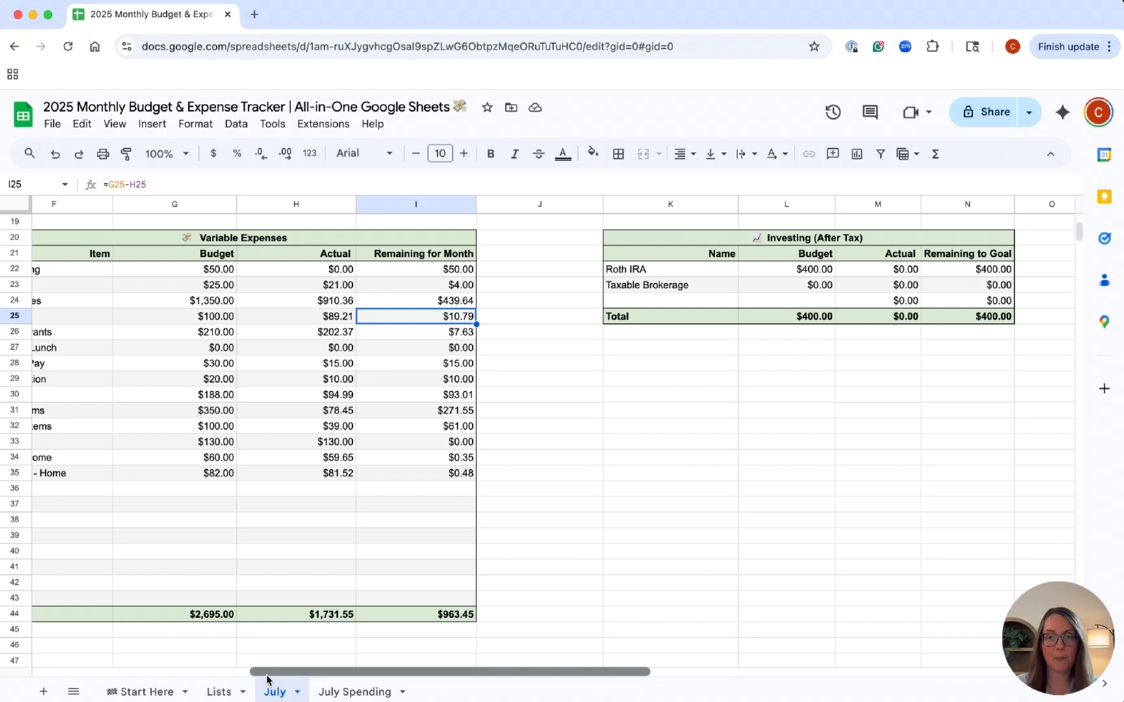
left_click_drag(266, 677, 268, 676)
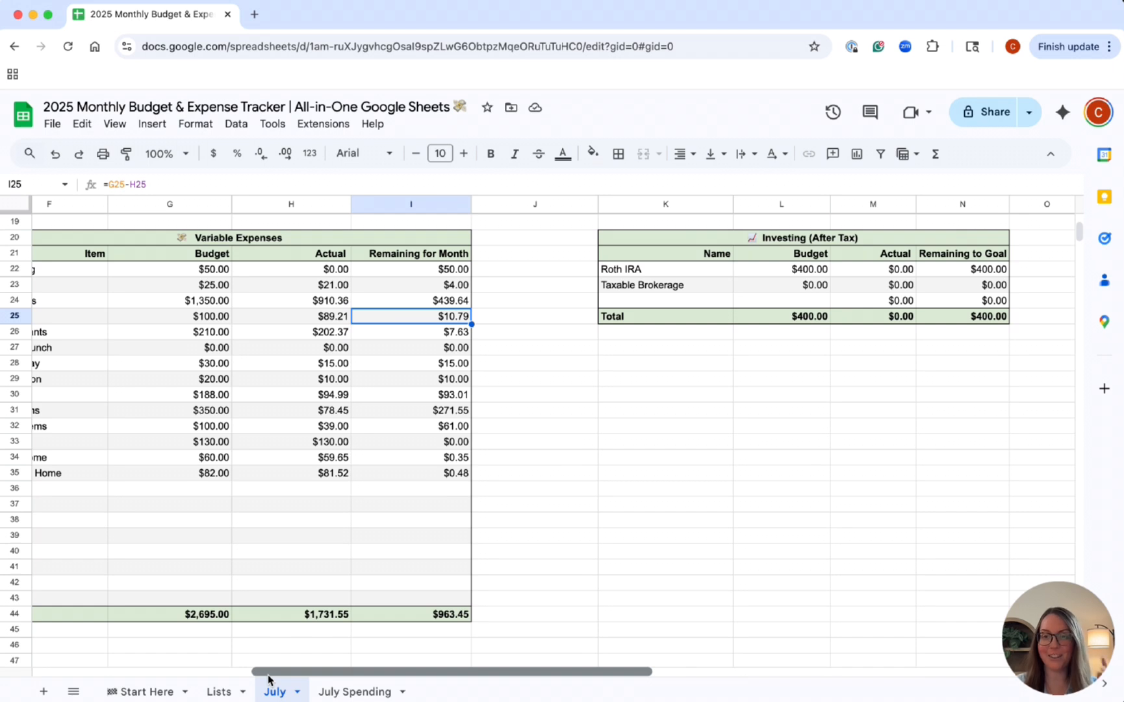
left_click_drag(268, 676, 282, 672)
left_click_drag(299, 676, 536, 672)
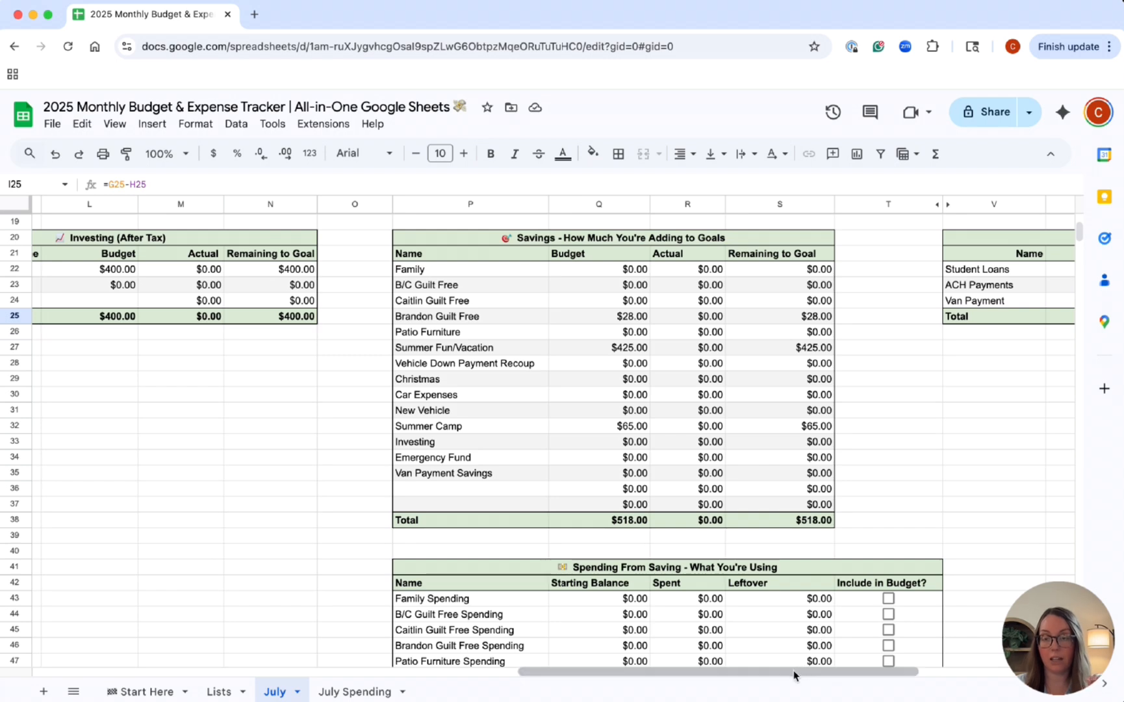
left_click_drag(792, 677, 915, 673)
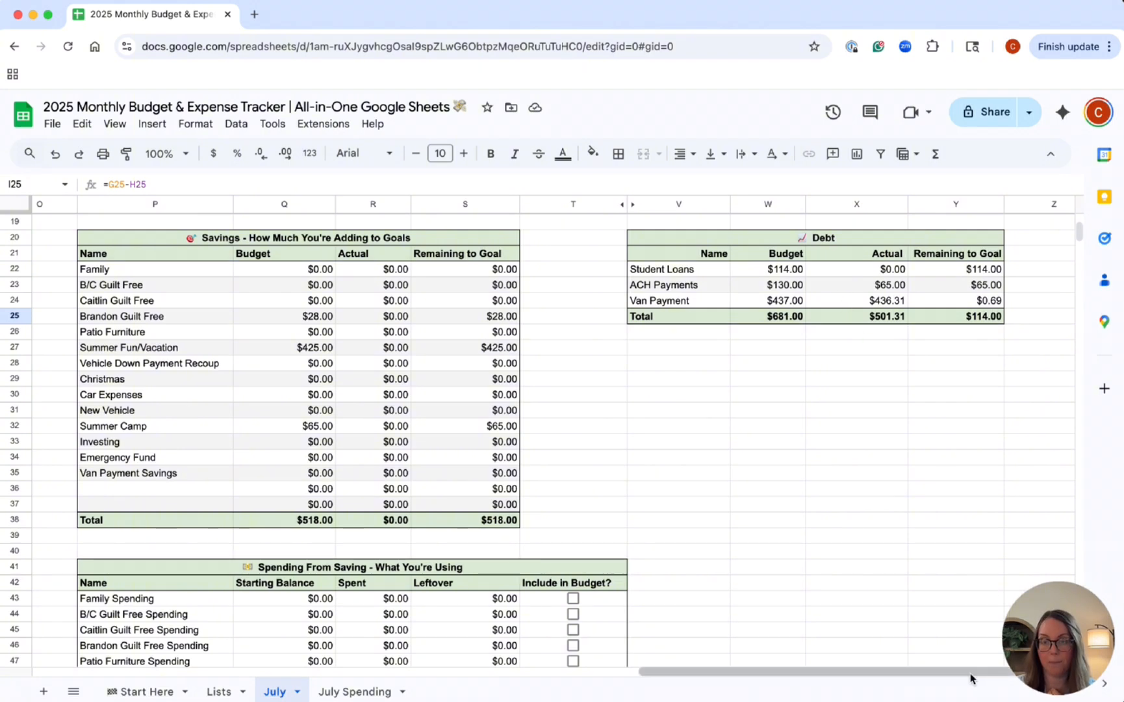
Inspect the Total Spent formula in the July summary, and review the Net Income table and spending breakdown chart.
left_click_drag(970, 678, 557, 659)
scroll(659, 536, "up", 5)
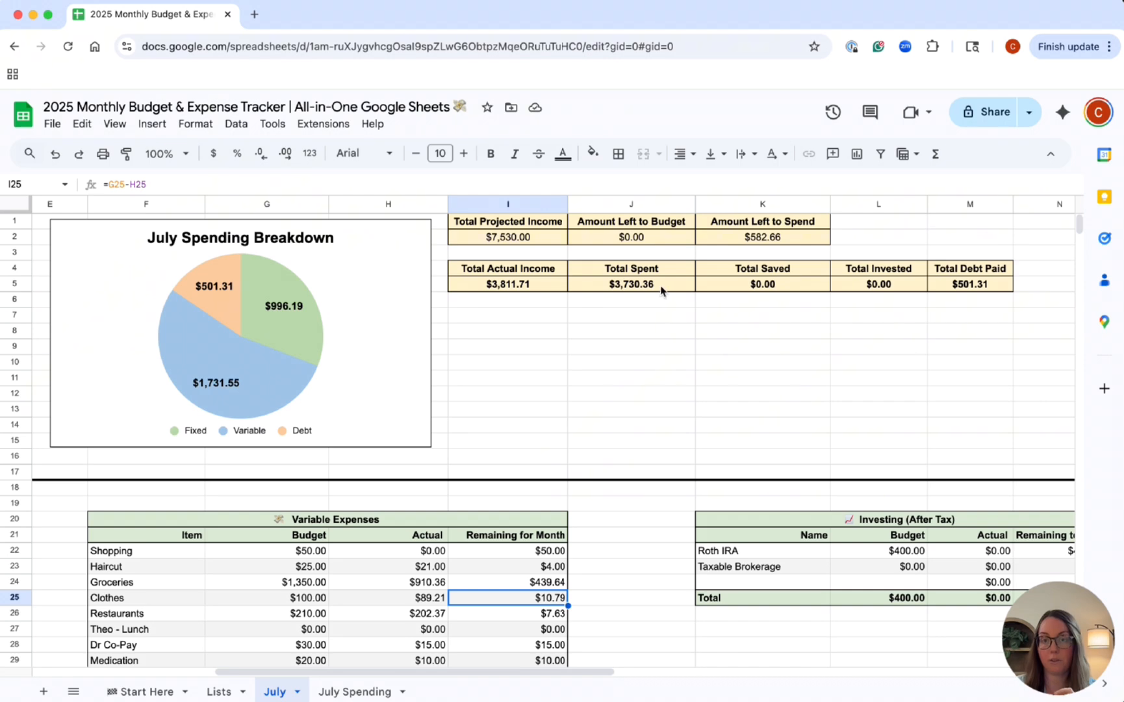
left_click(661, 290)
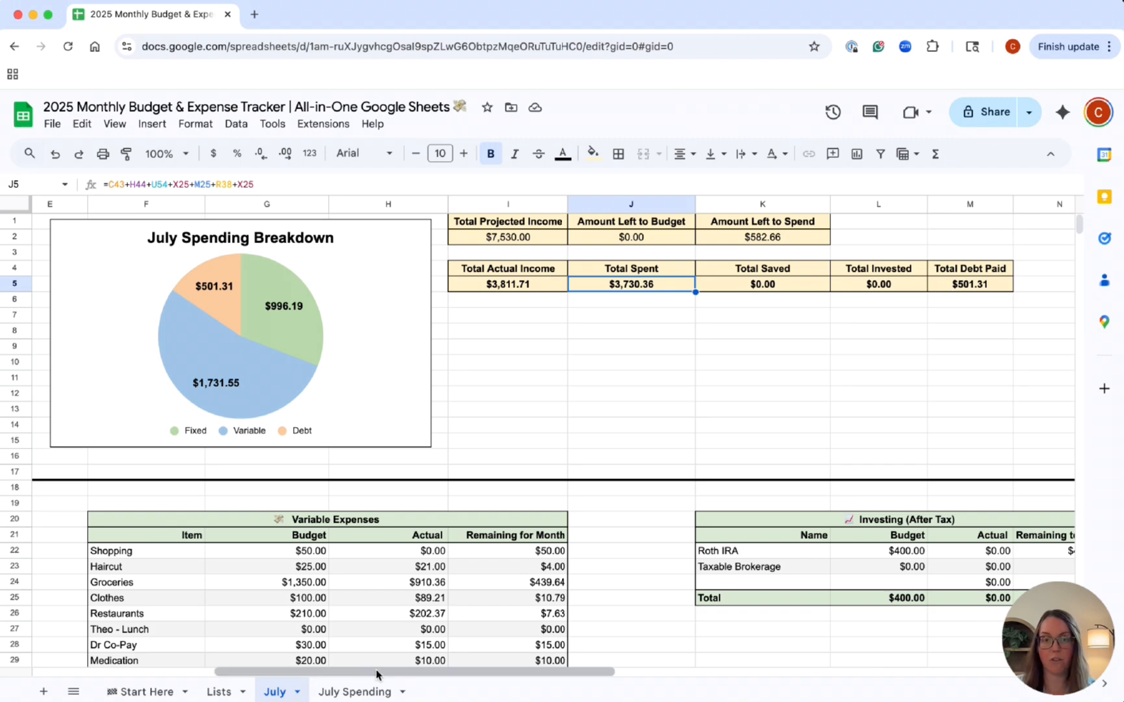
left_click_drag(378, 675, 194, 674)
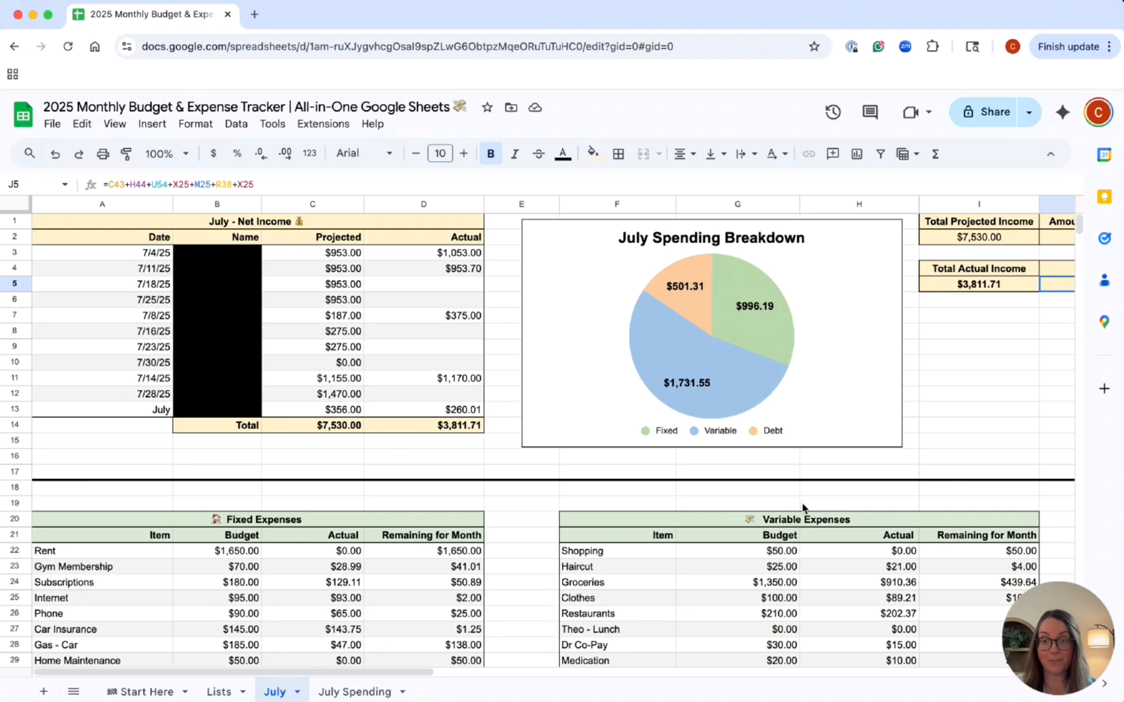